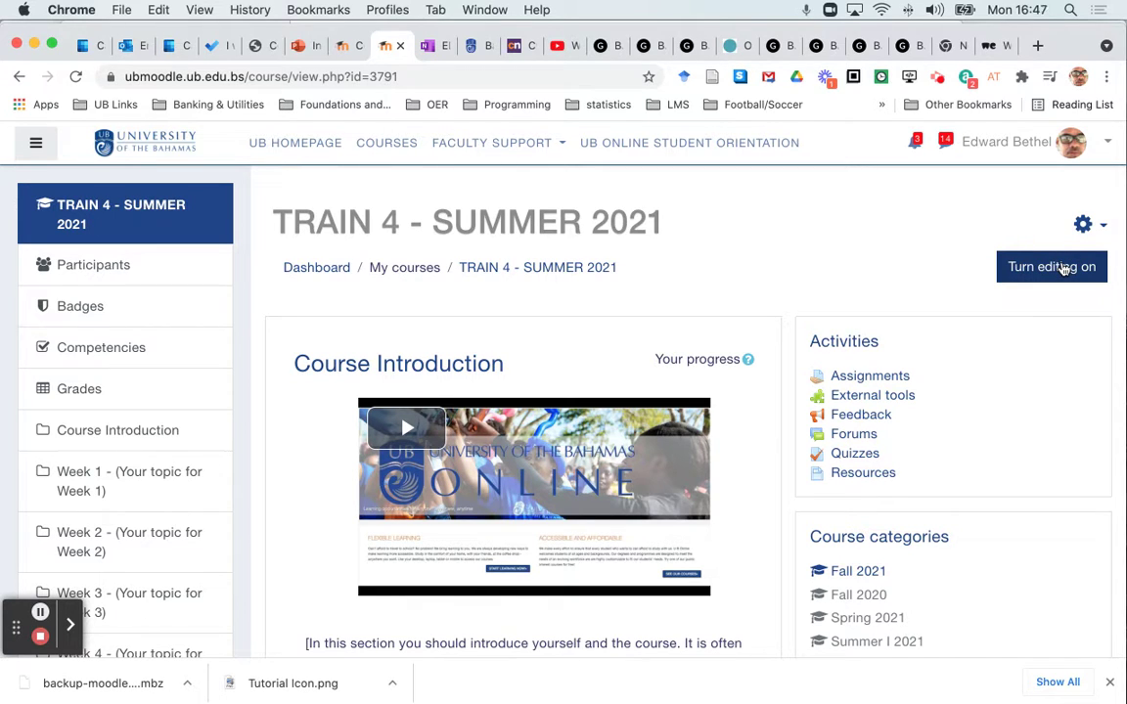
- Turn on course editing and start adding a new H5P activity to the Course Introduction section
left_click(1064, 268)
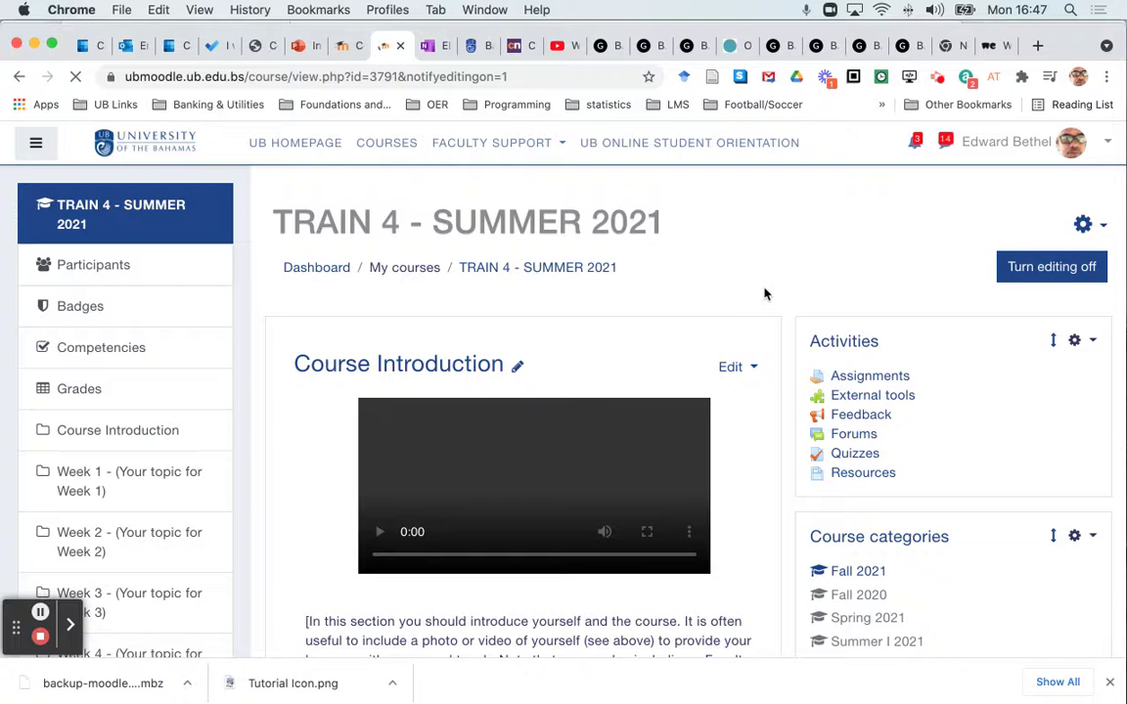
scroll(765, 295, "down", 1)
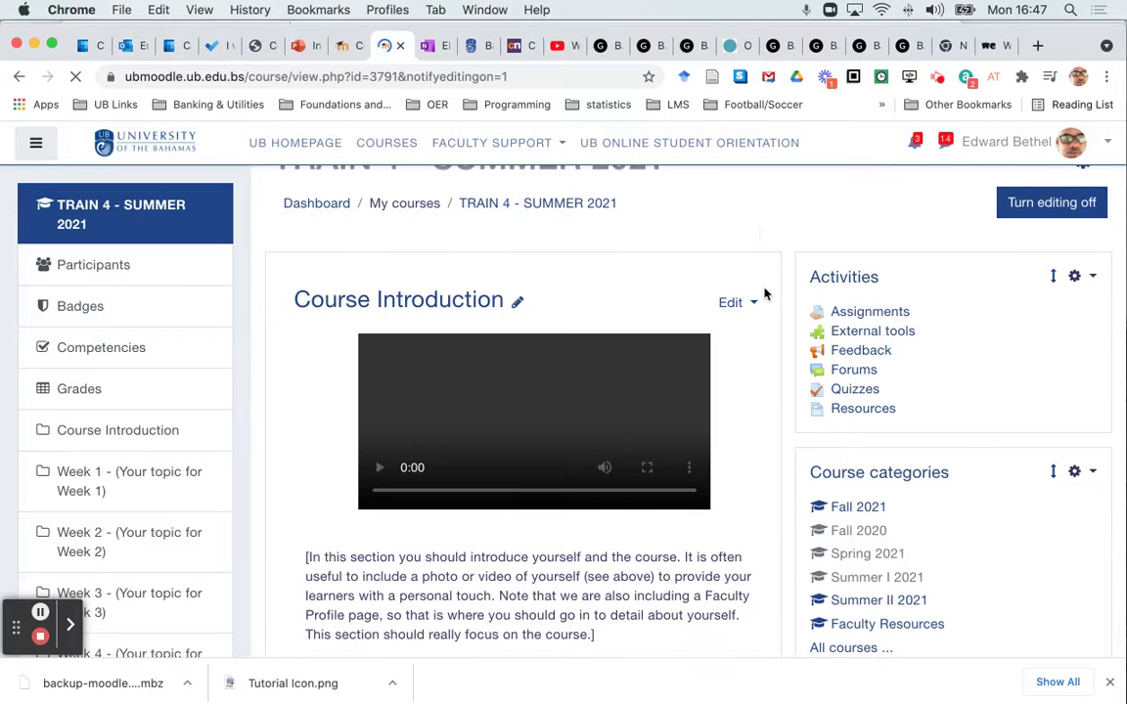
scroll(766, 294, "down", 5)
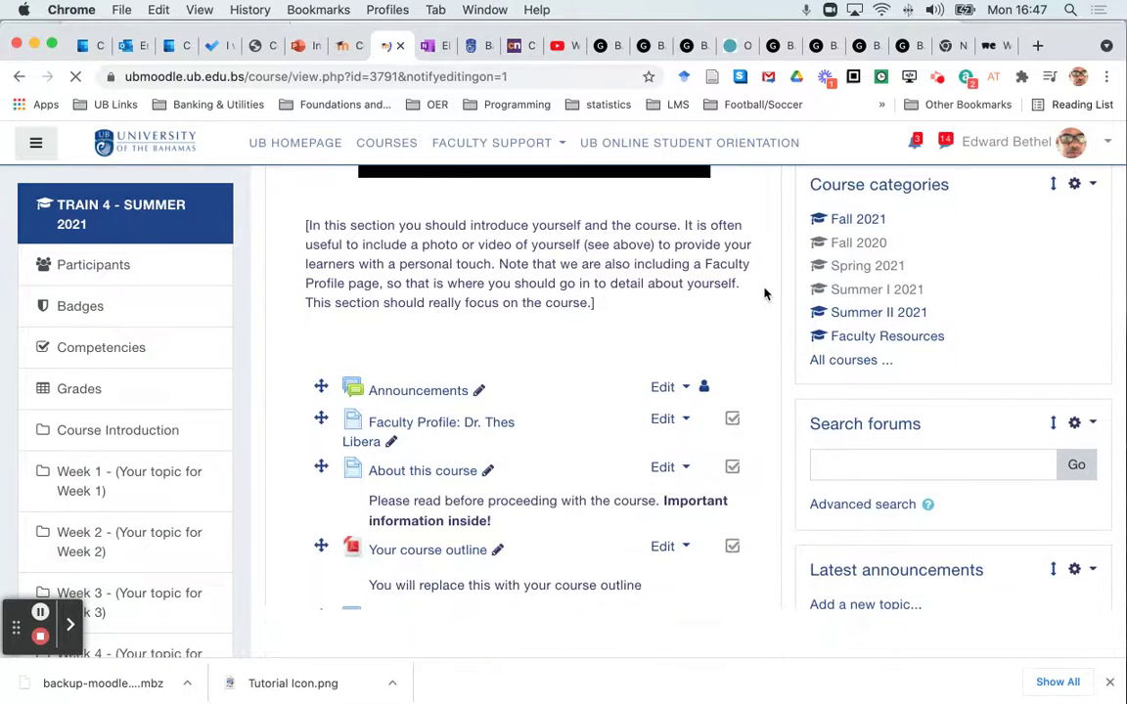
scroll(766, 294, "down", 7)
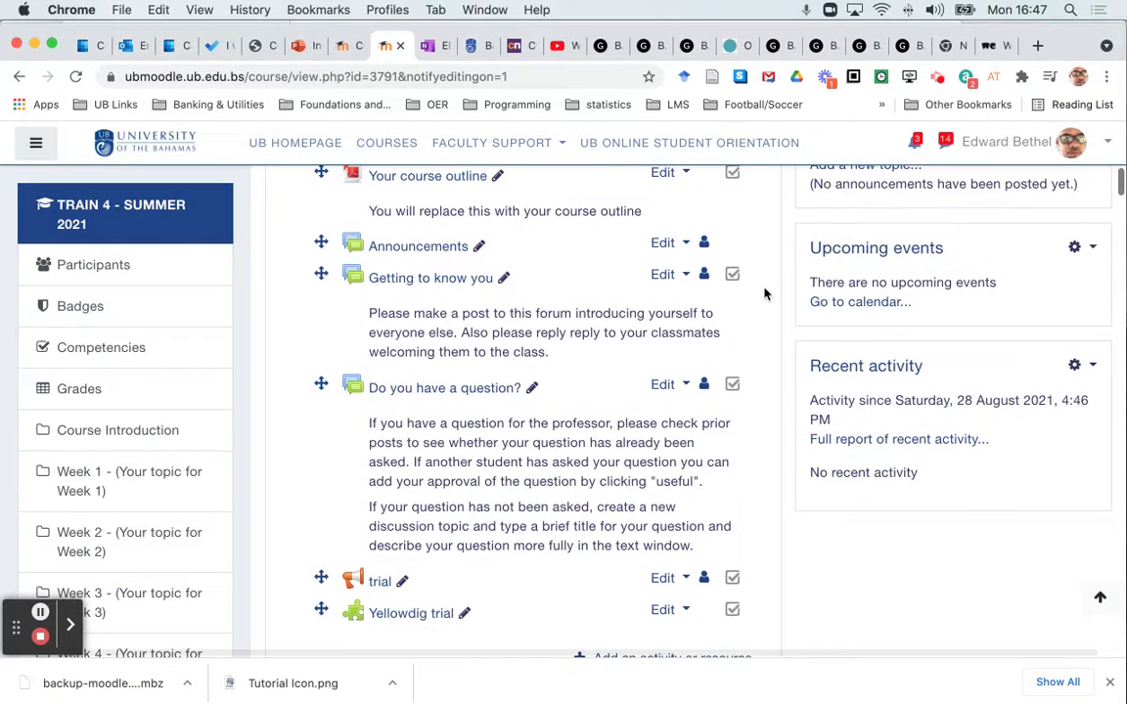
scroll(766, 294, "down", 4)
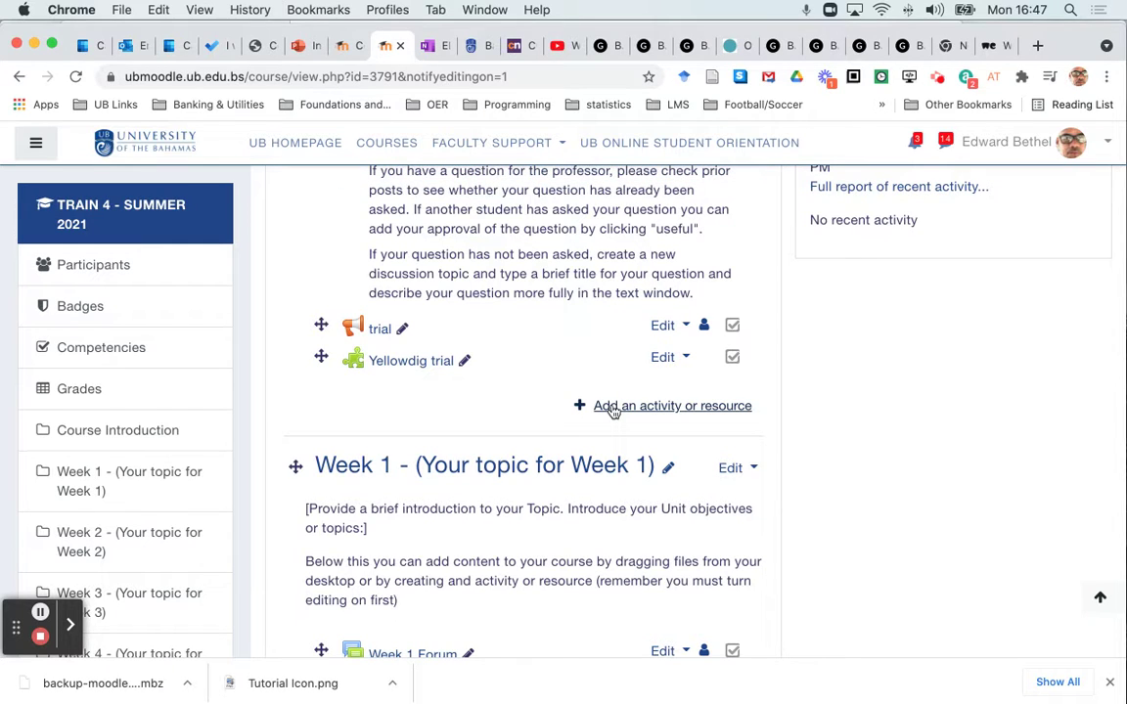
left_click(613, 409)
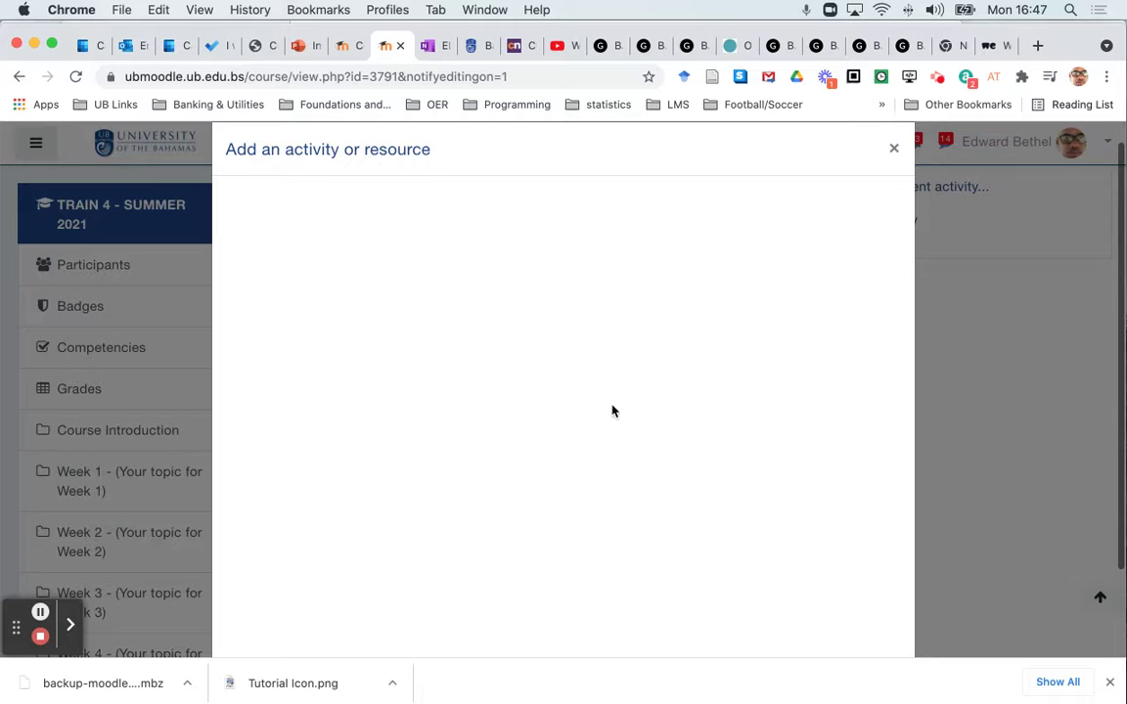
scroll(611, 410, "down", 2)
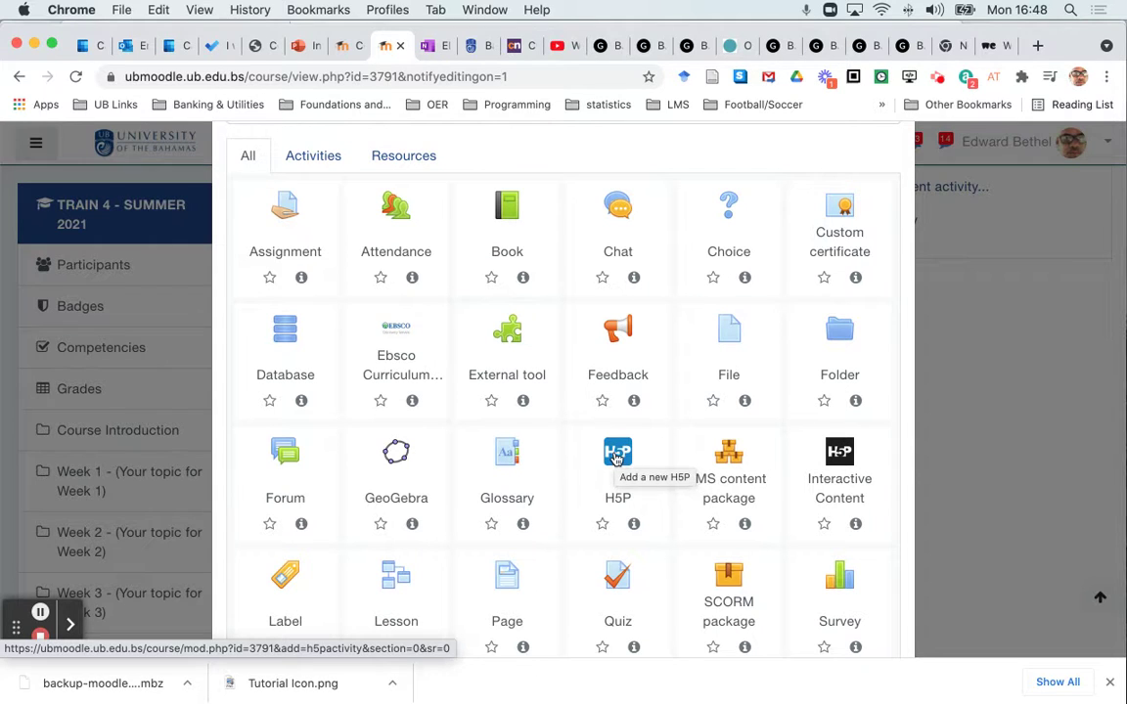
left_click(617, 456)
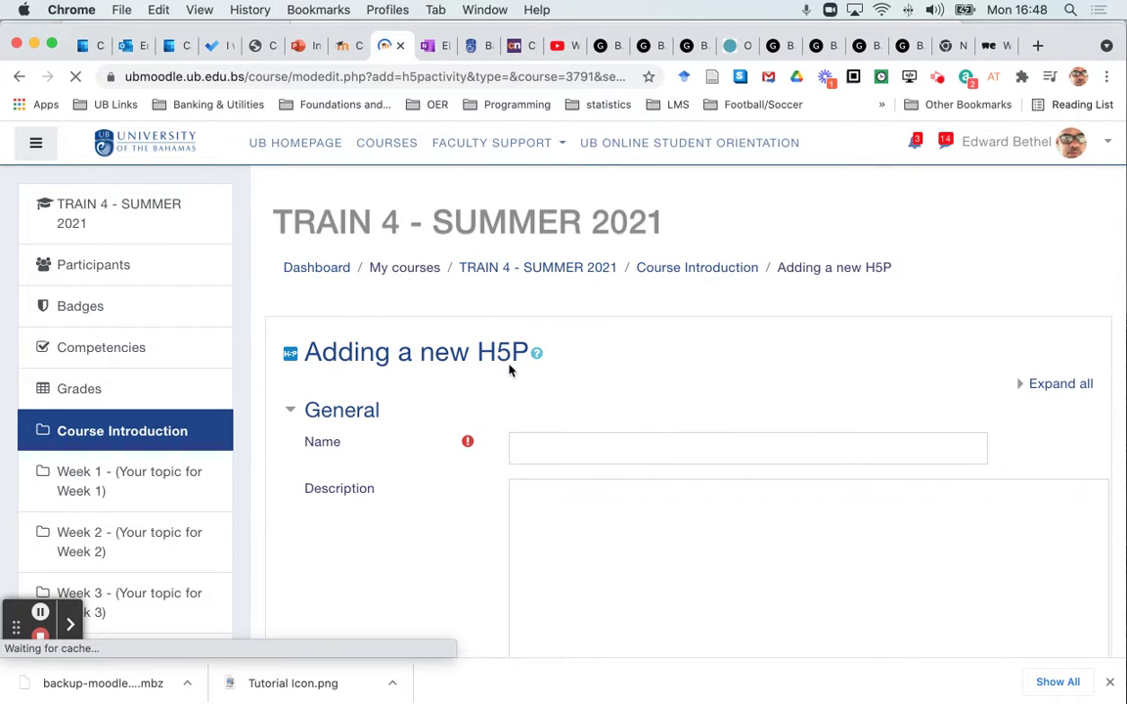
- Name the H5P activity "Module 1 Tutorial 1" and check the help for the package file setting
left_click(540, 443)
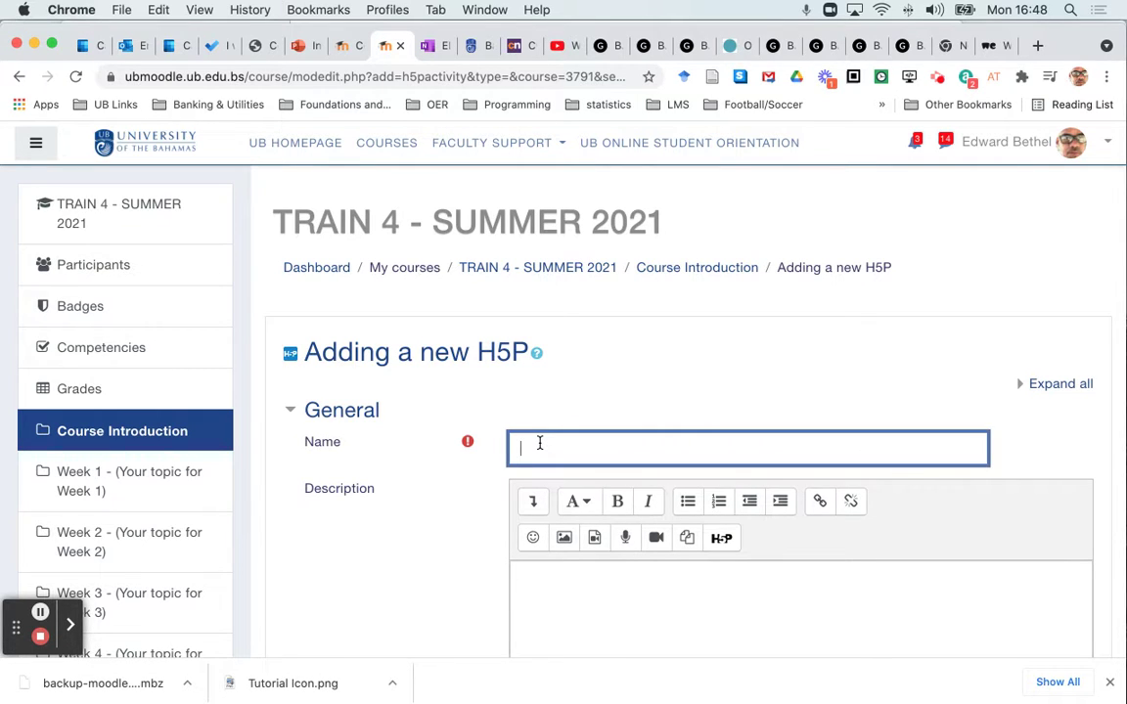
type("Module 1 Tutorial 1")
scroll(539, 443, "down", 5)
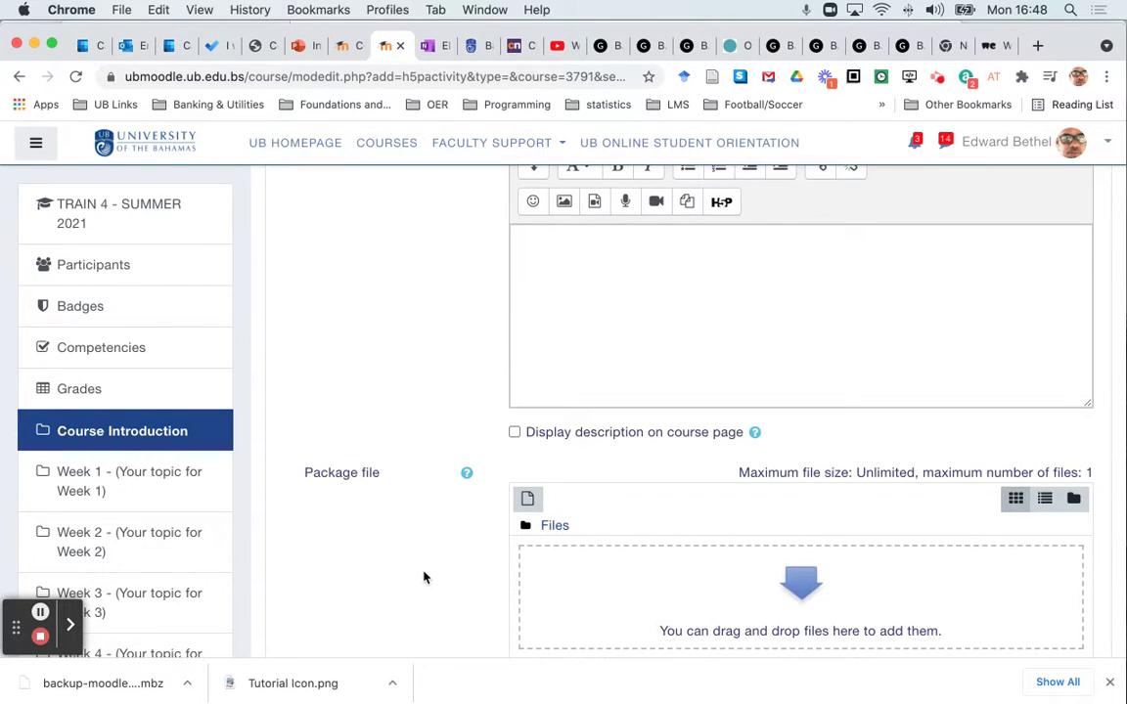
scroll(424, 566, "down", 2)
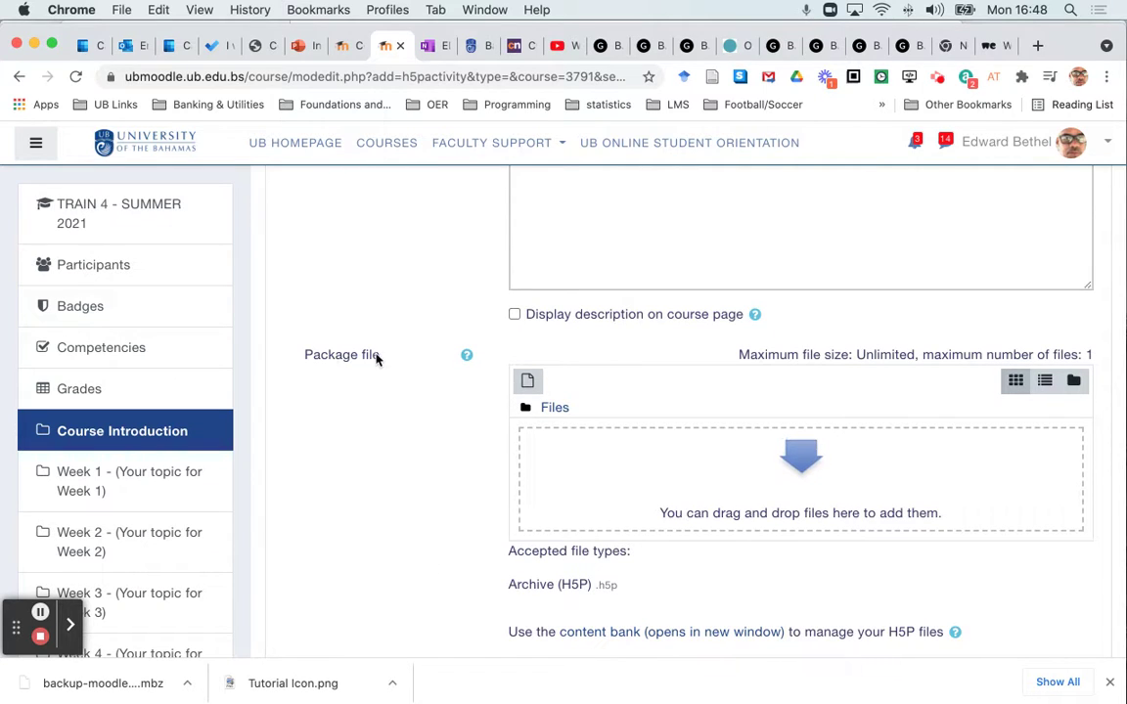
left_click(468, 356)
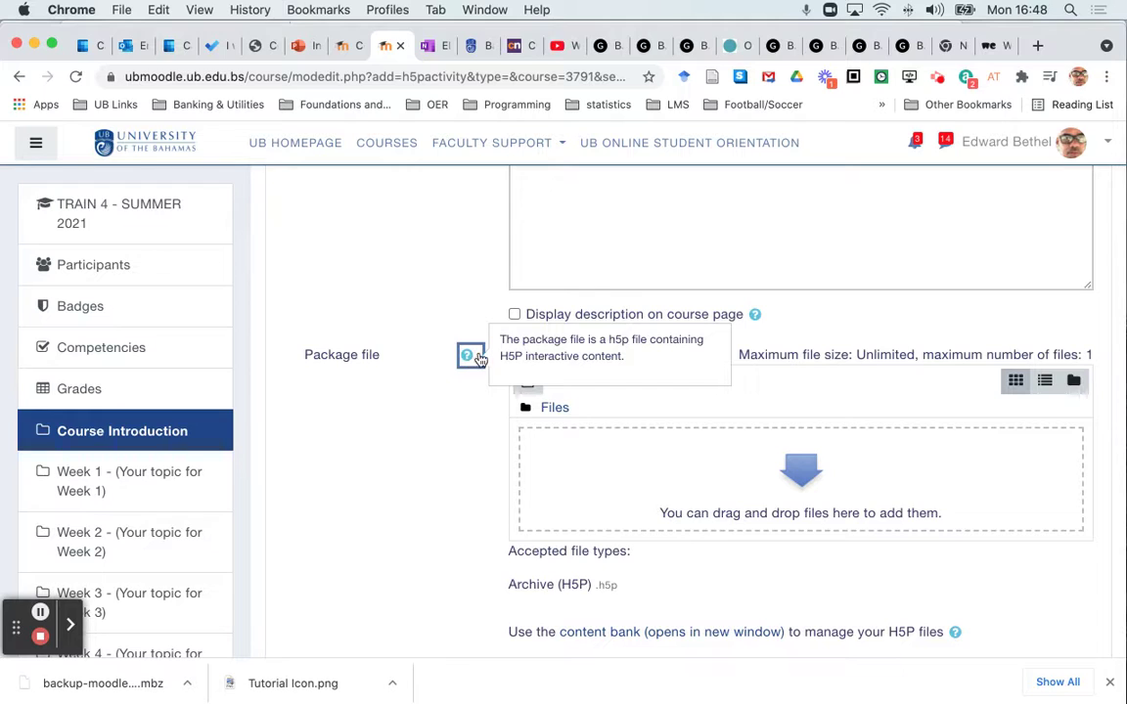
left_click(406, 481)
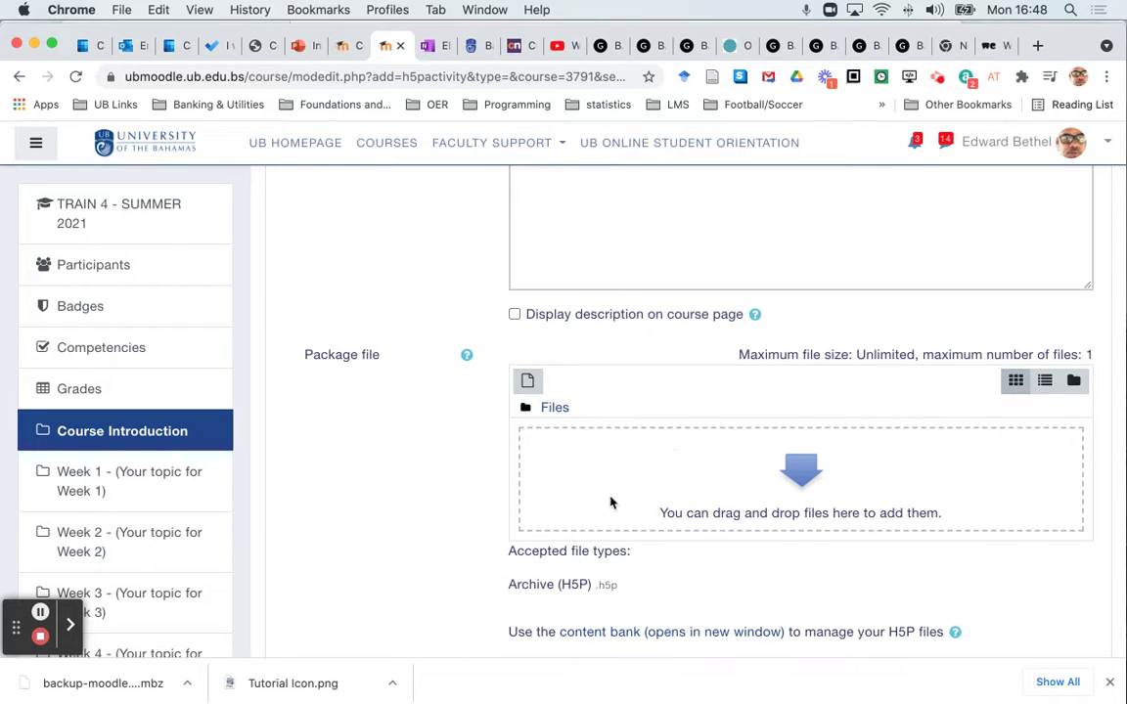
- Switch to Finder's Module 1 folder and add "m1 t1-how-to-read-the-bible-what-is-the-bible-420.h5p" as the activity's package file
key("ctrl+Up")
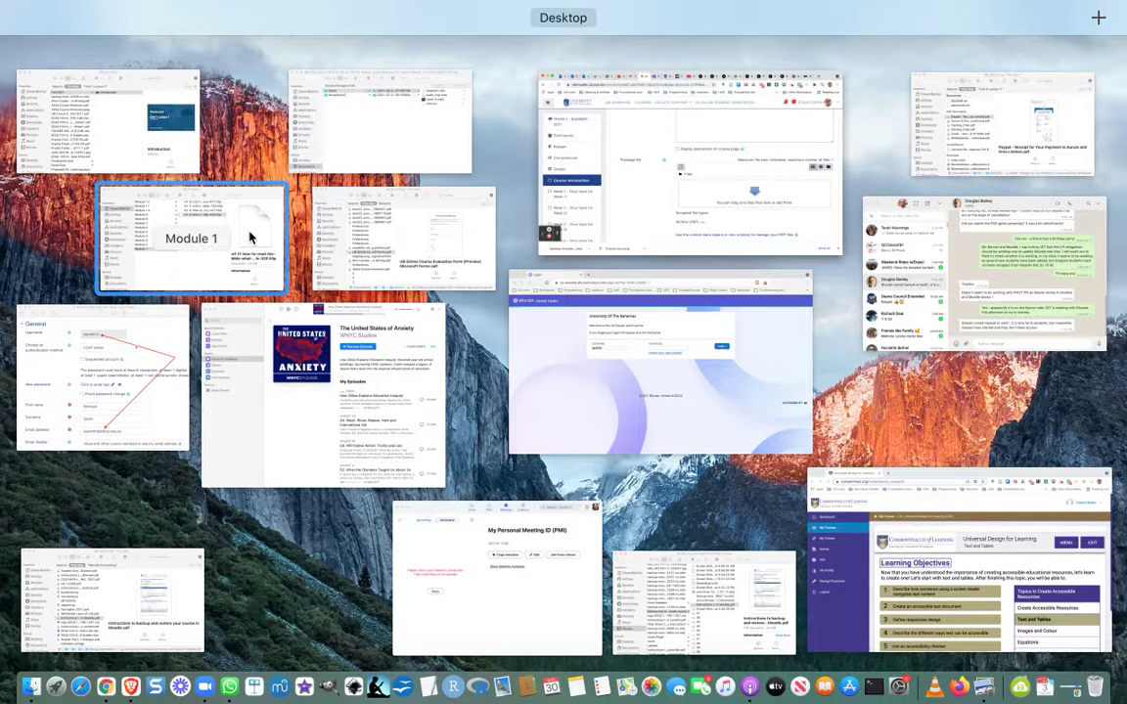
left_click(223, 256)
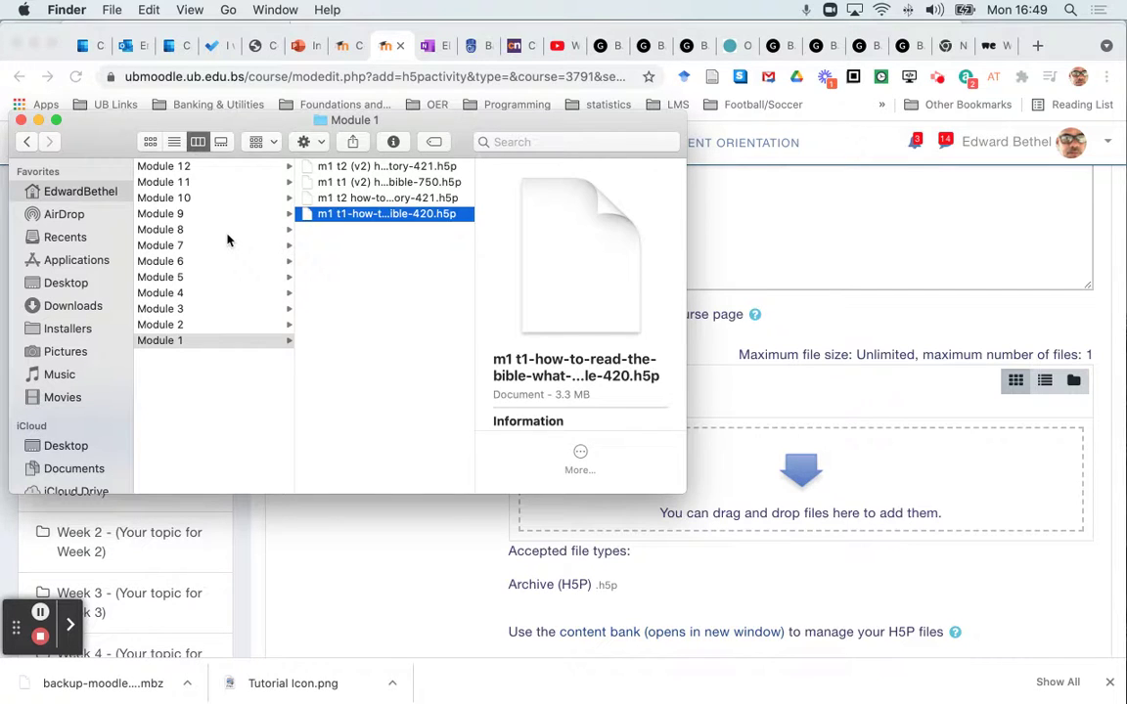
scroll(227, 241, "left", 2)
scroll(227, 240, "left", 2)
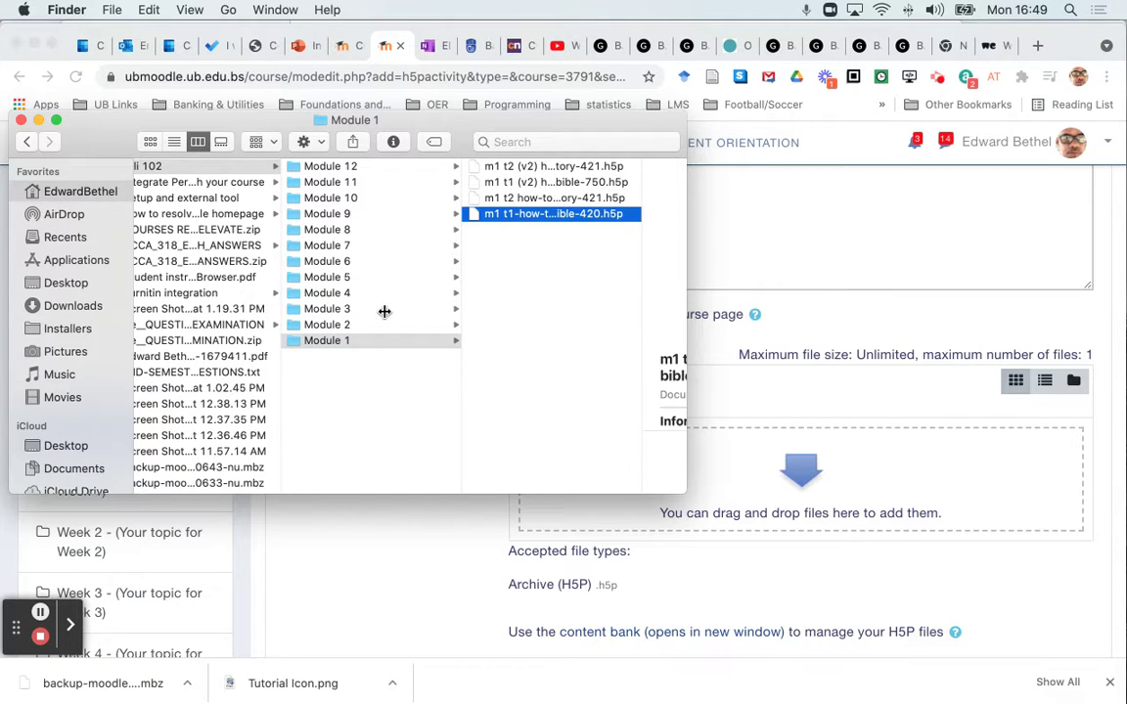
key("ctrl+Up")
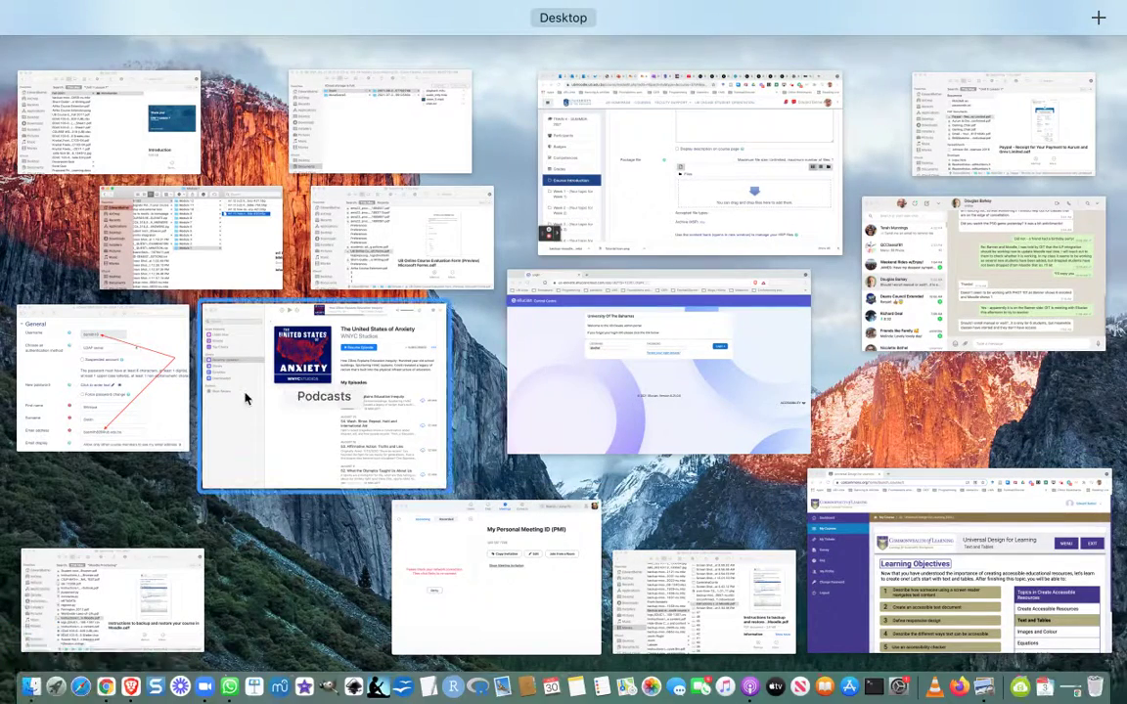
left_click(221, 223)
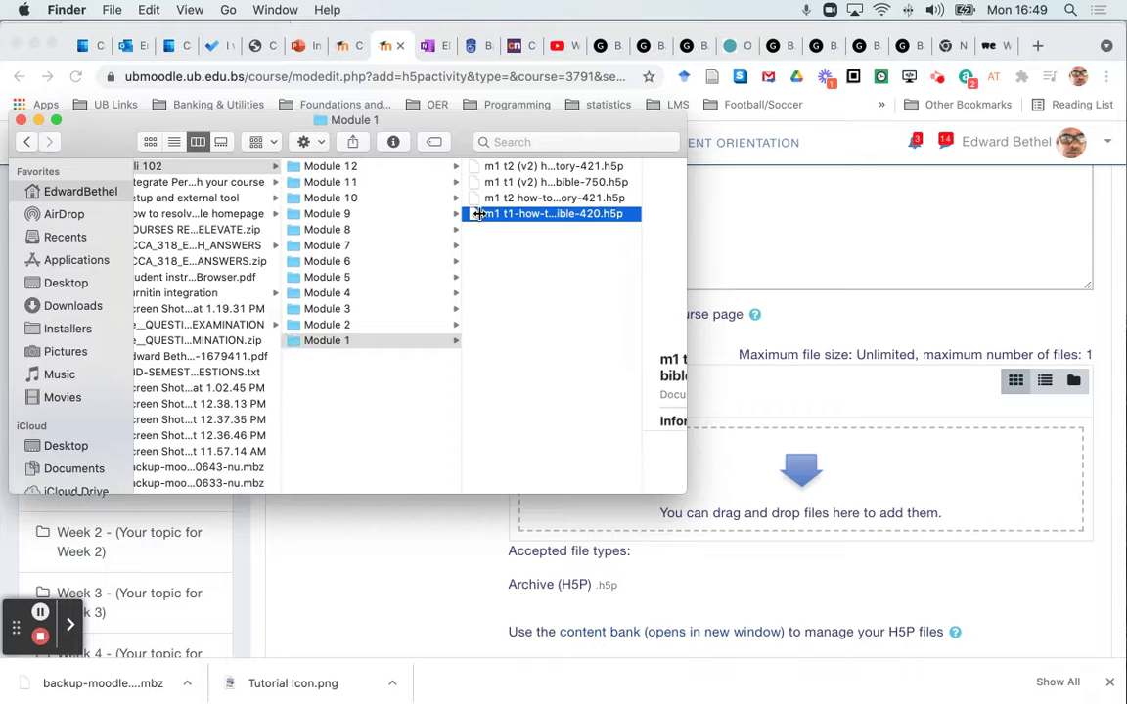
left_click(545, 216)
key("Return")
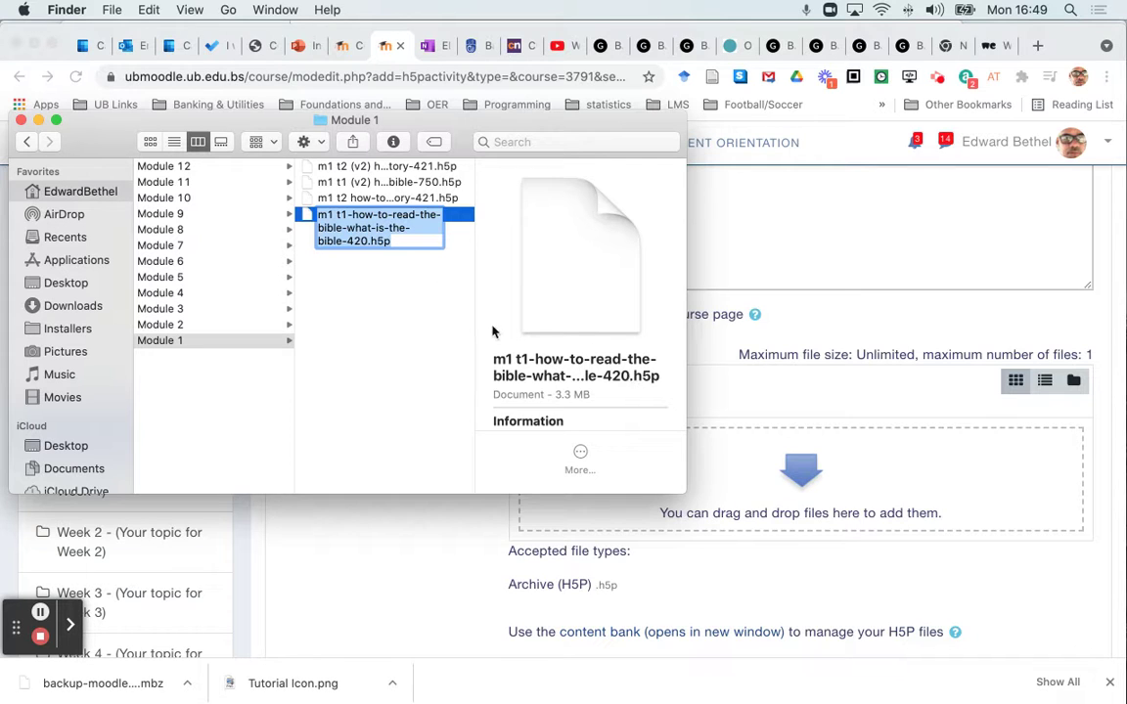
left_click(436, 378)
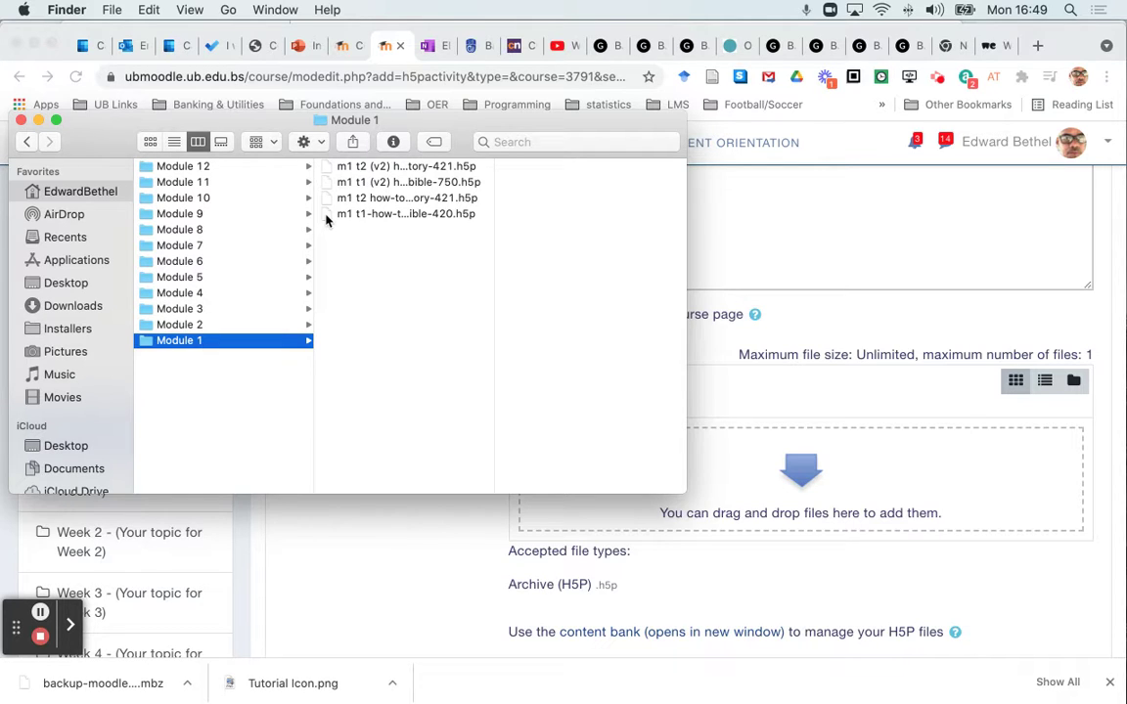
left_click_drag(328, 219, 810, 488)
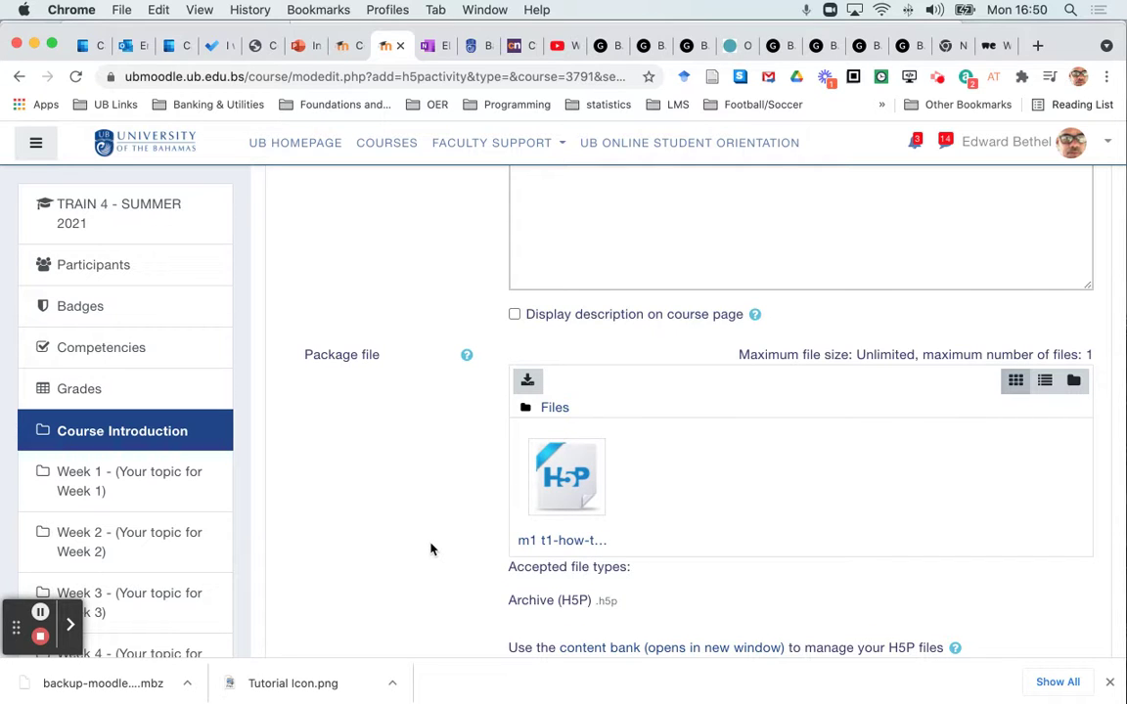
- Review the H5P options and set the activity's grade type to None
scroll(431, 548, "down", 4)
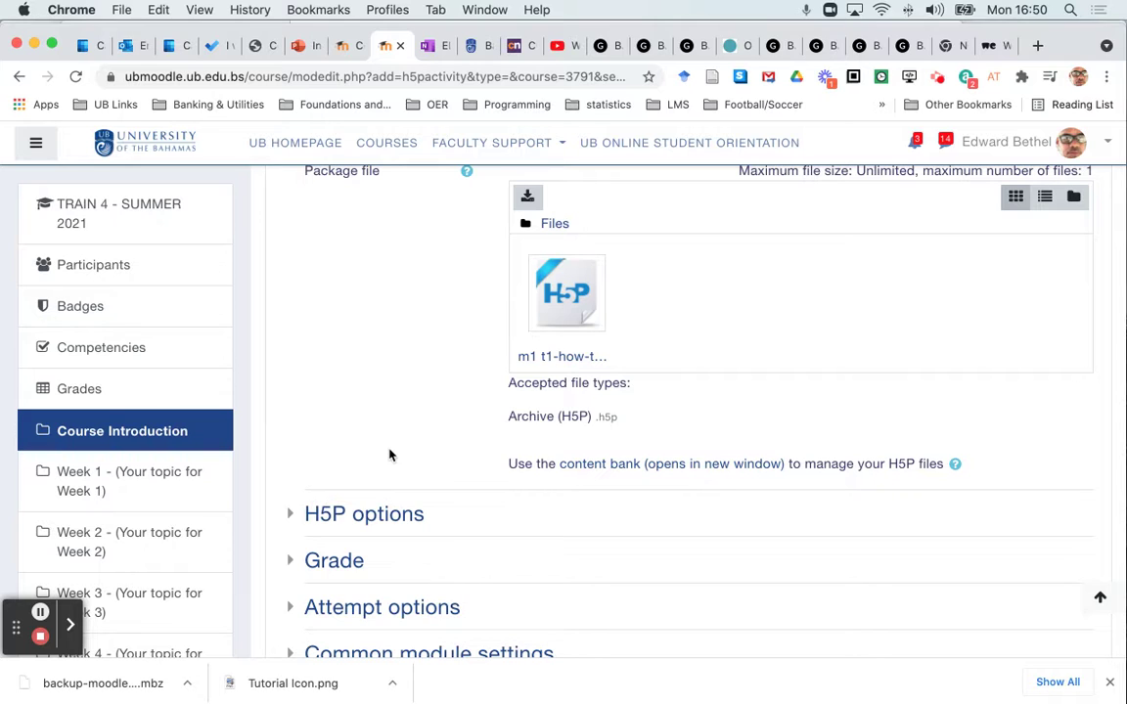
scroll(313, 407, "down", 2)
left_click(291, 405)
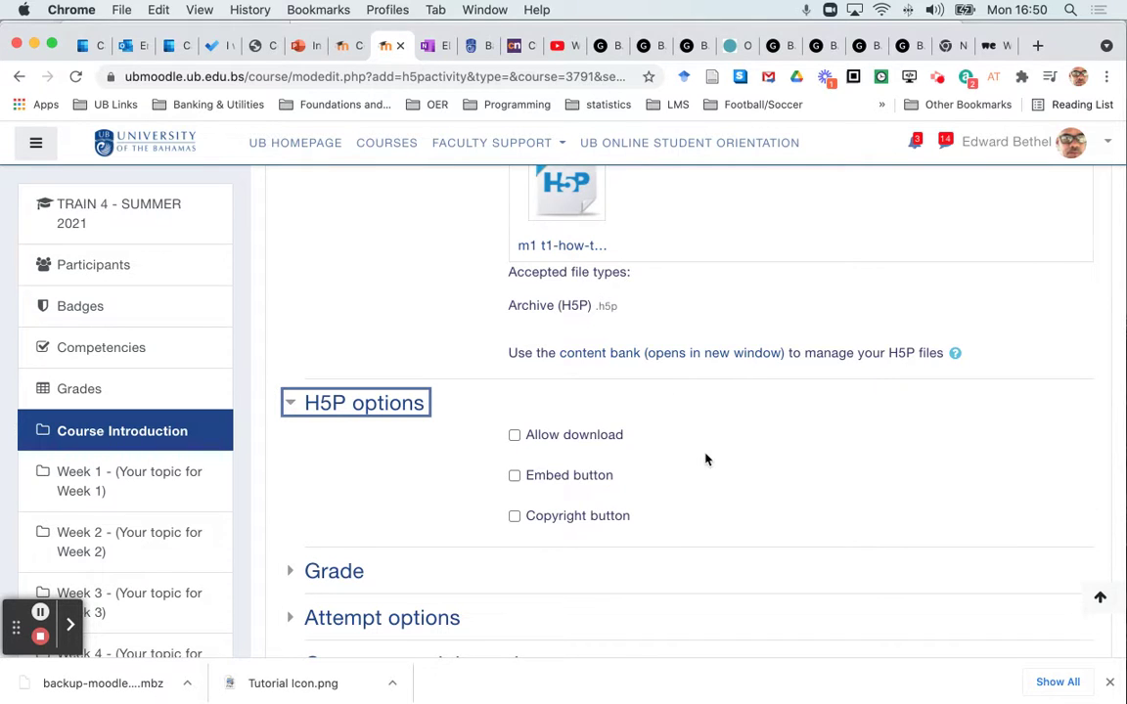
scroll(706, 460, "down", 3)
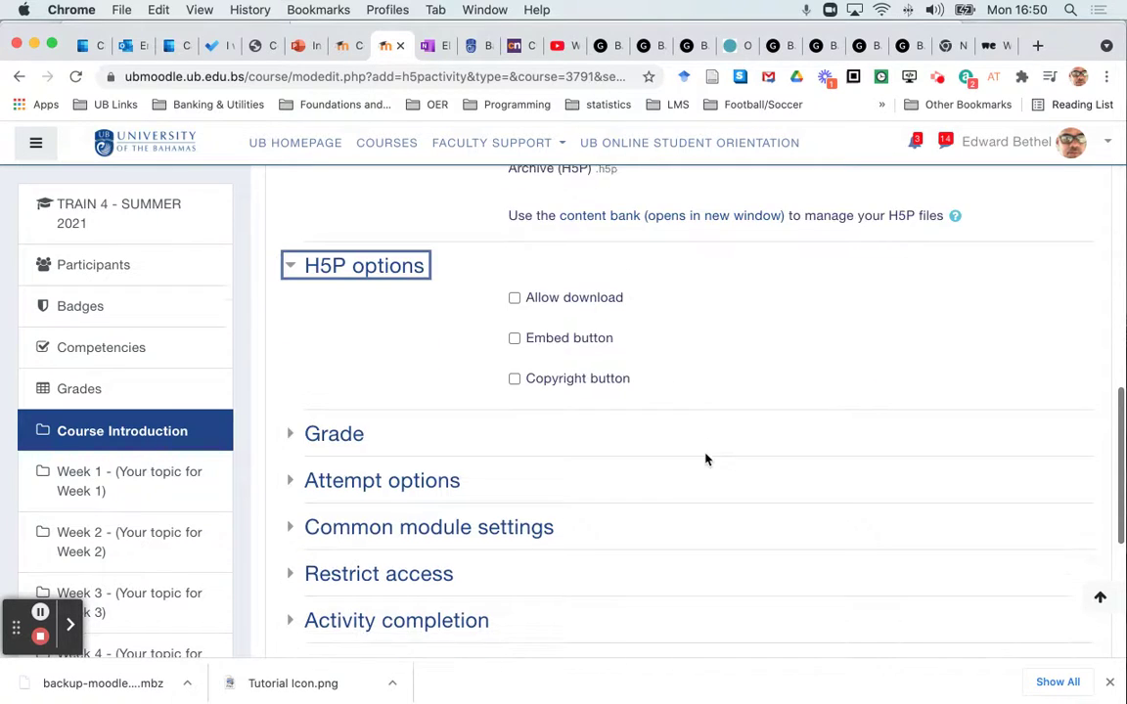
left_click(290, 438)
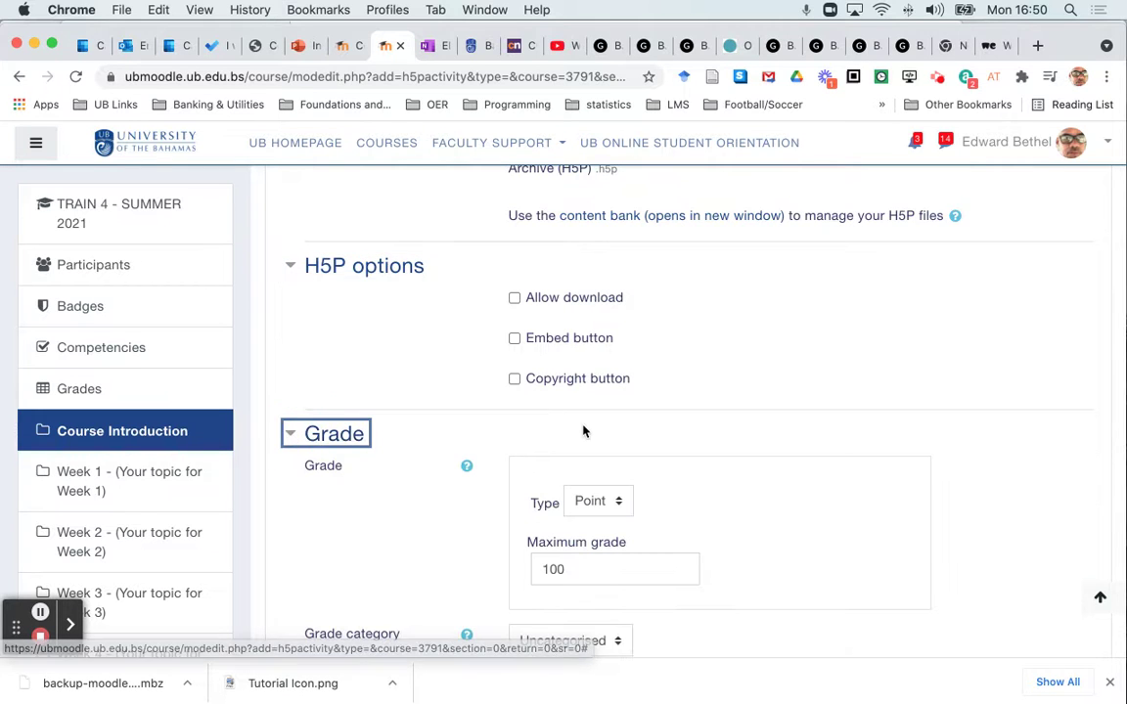
scroll(772, 476, "down", 4)
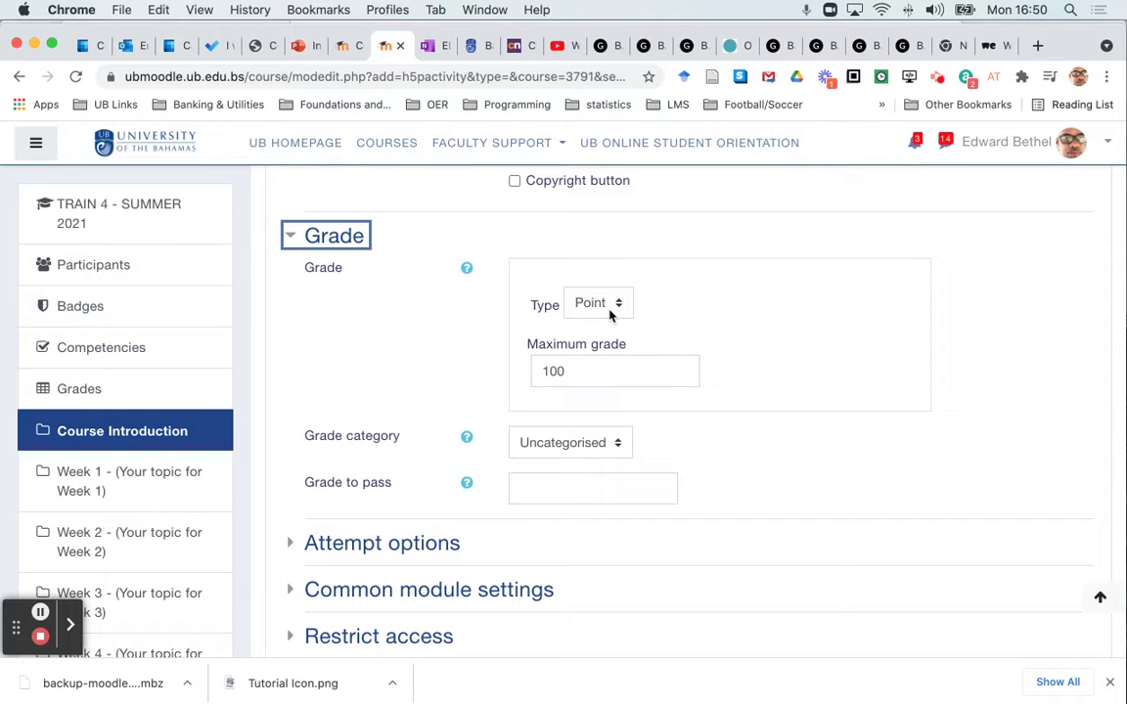
left_click(609, 309)
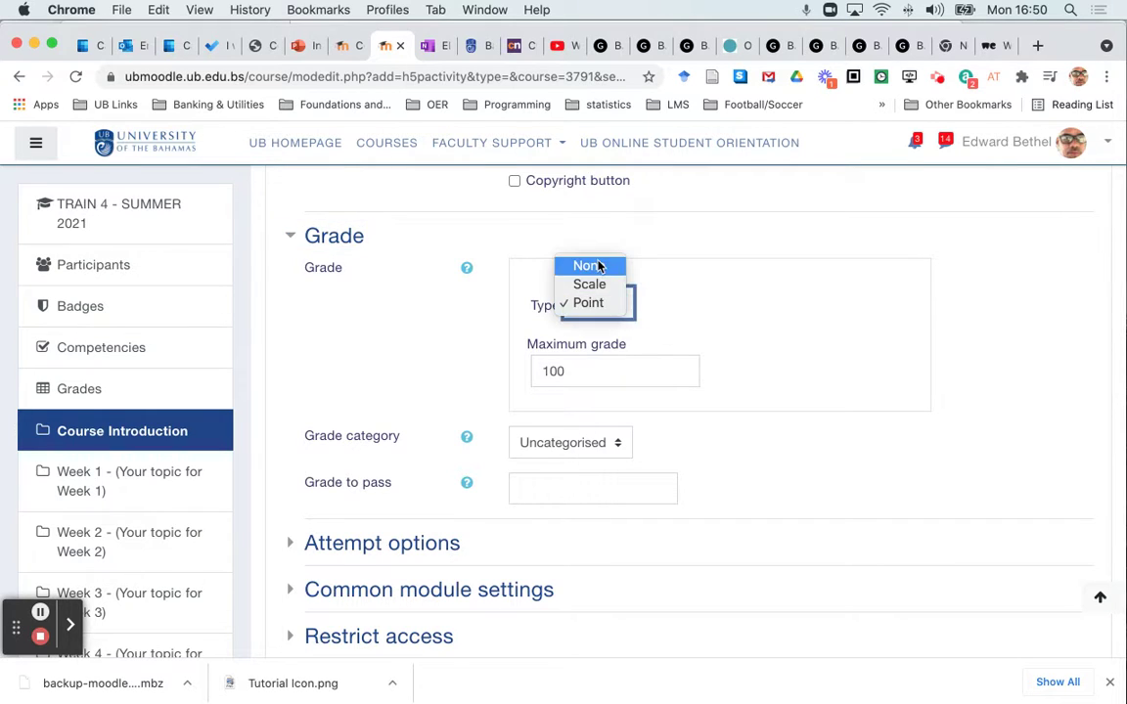
left_click(590, 266)
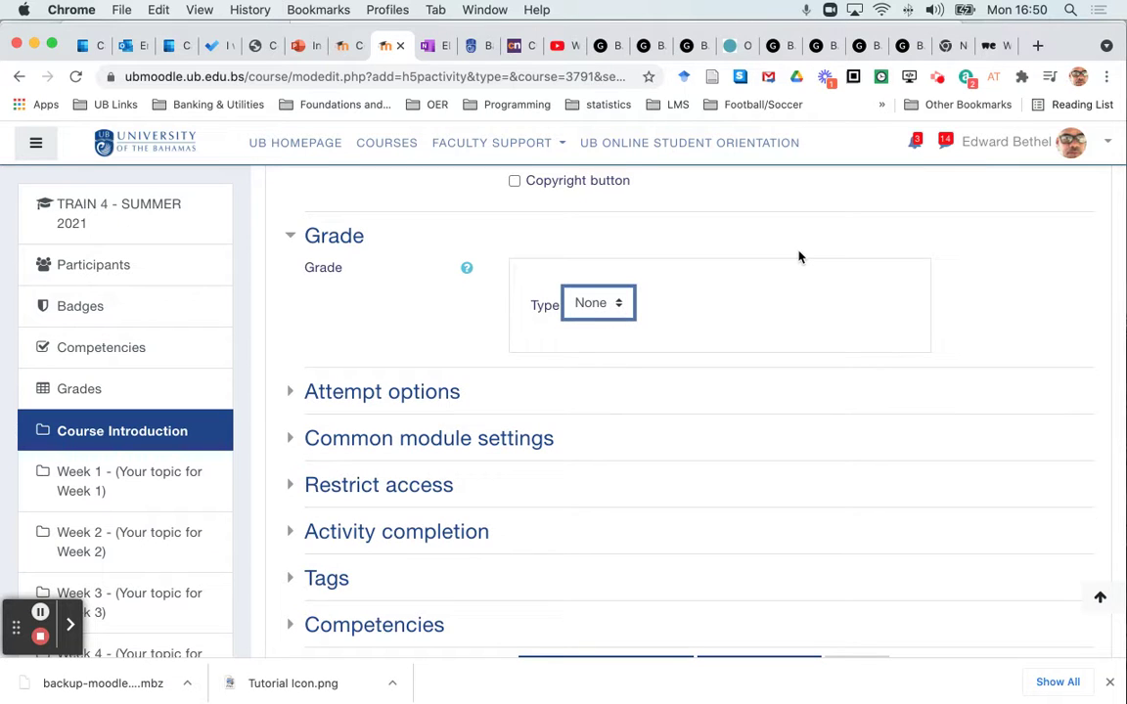
- Set Enable attempt tracking to No in the attempt options
left_click(291, 396)
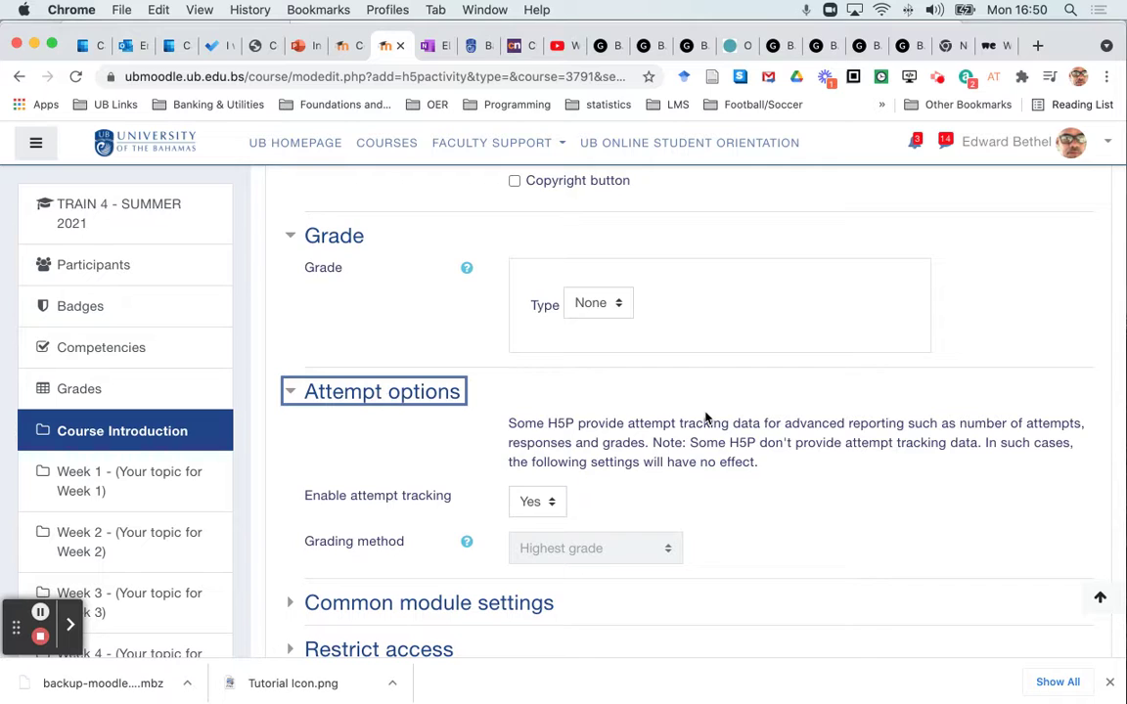
scroll(710, 420, "down", 2)
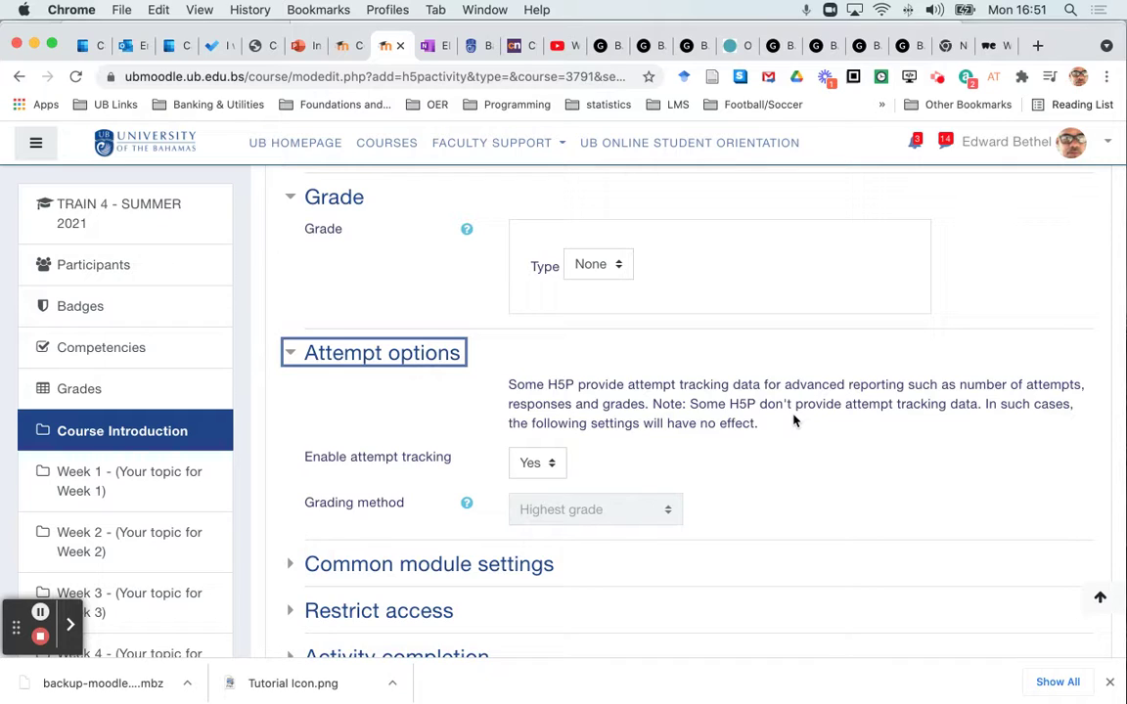
left_click(550, 467)
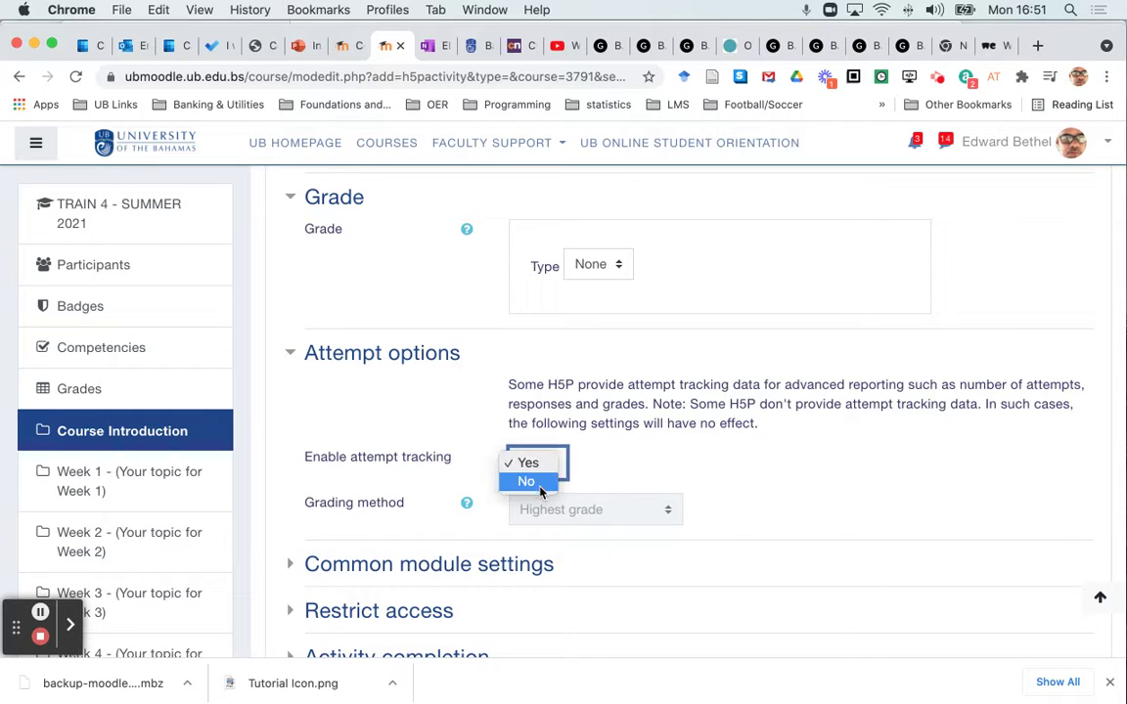
left_click(530, 483)
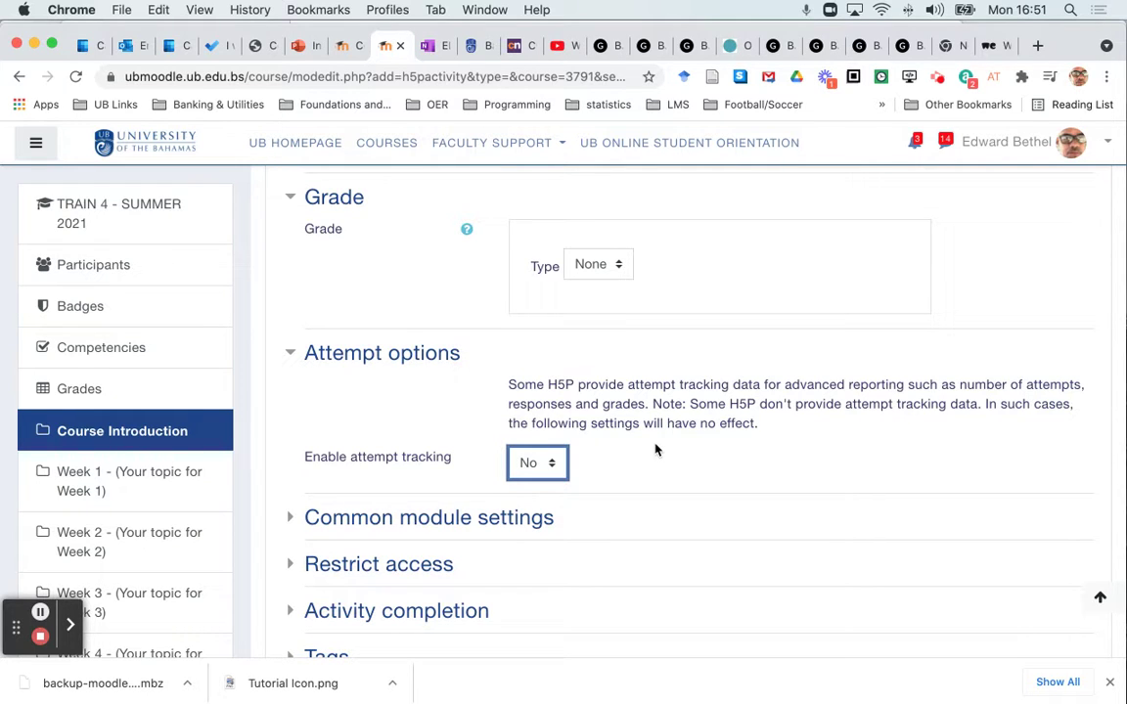
- Save the H5P activity and display it
scroll(656, 449, "down", 2)
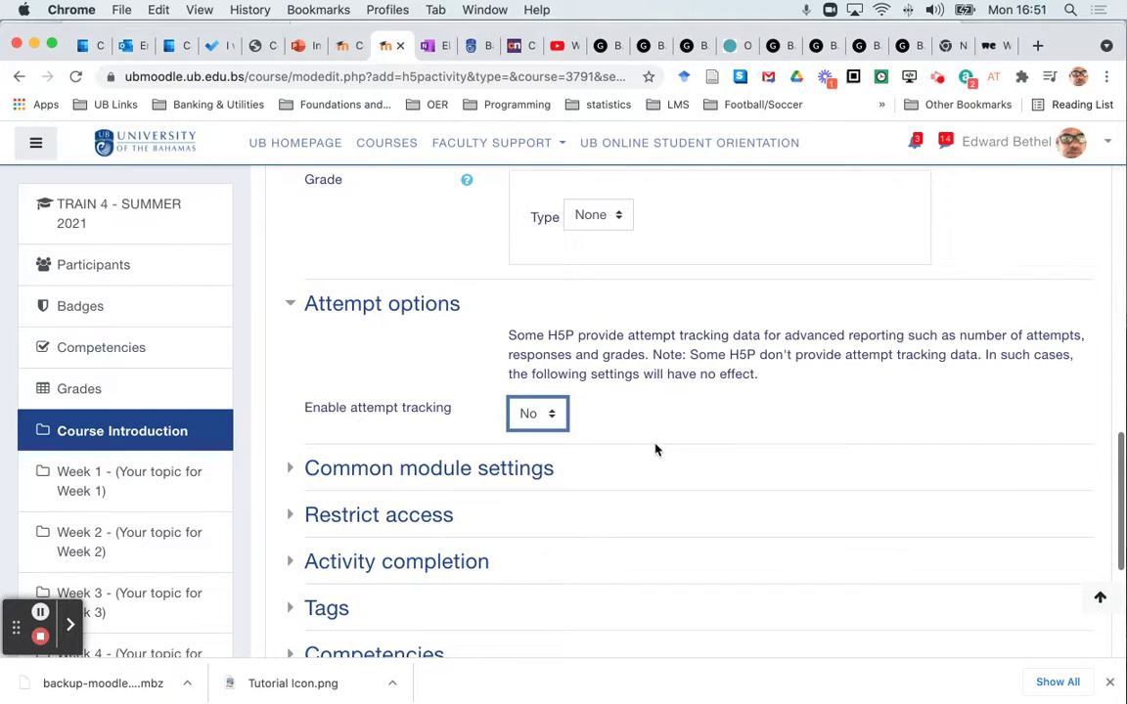
scroll(655, 449, "down", 4)
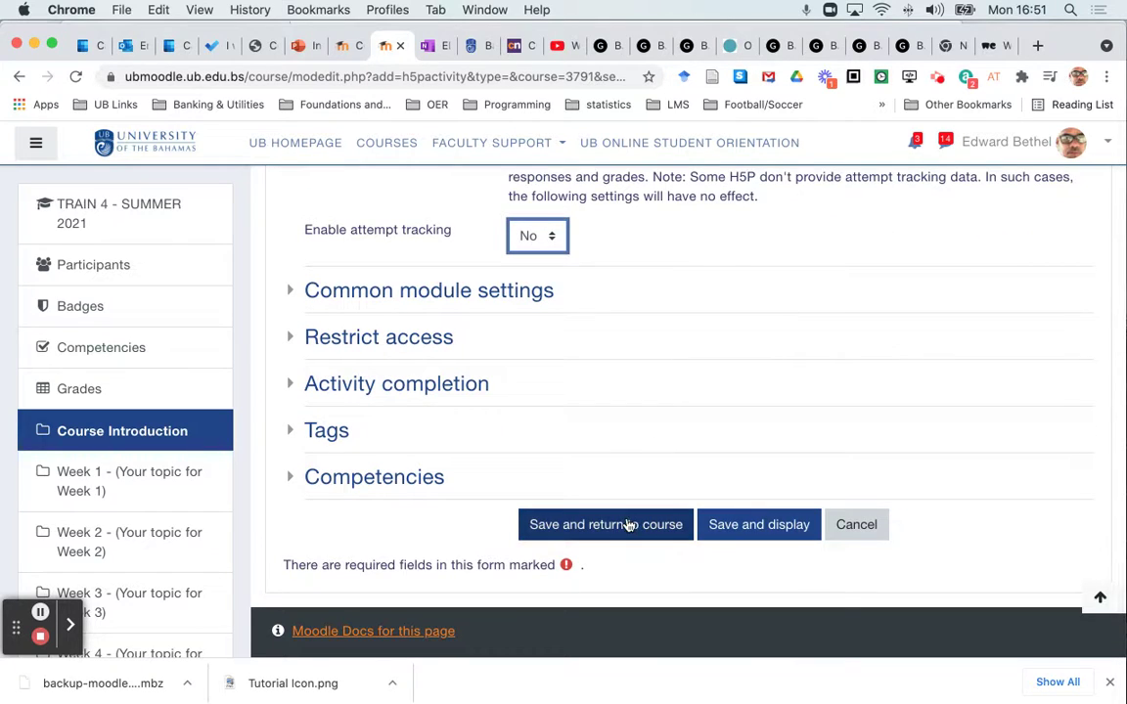
left_click(766, 525)
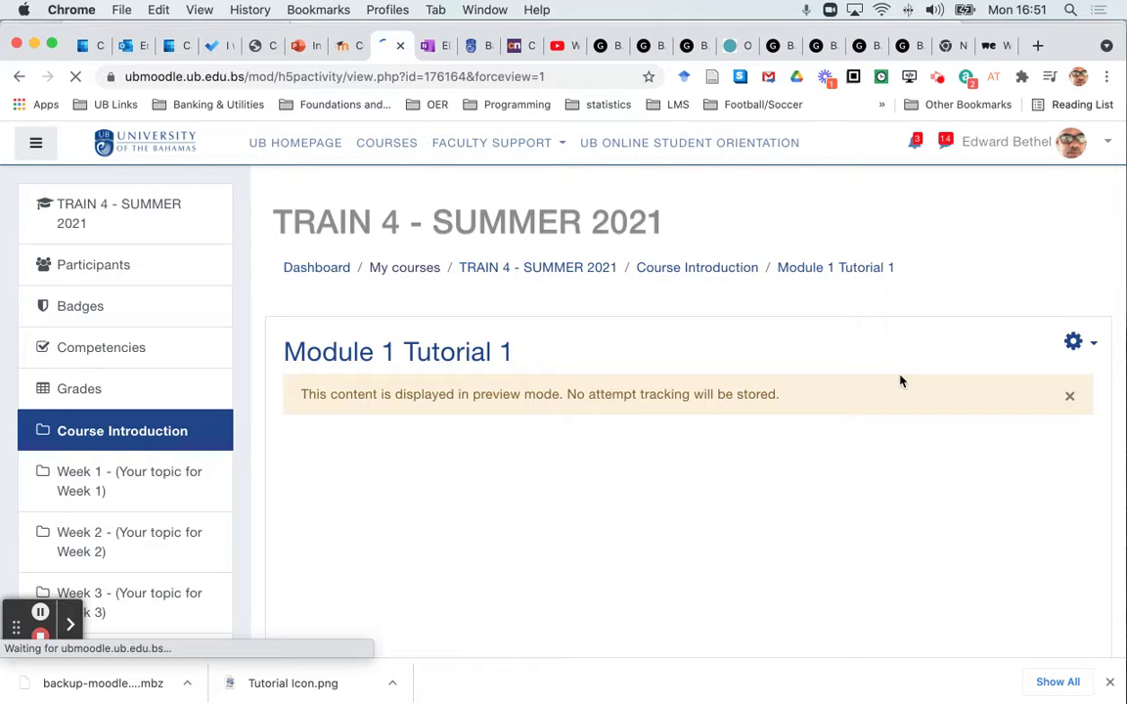
- Look over the displayed Module 1 Tutorial 1 content and go back to the TRAIN 4 - SUMMER 2021 course page
scroll(901, 380, "down", 3)
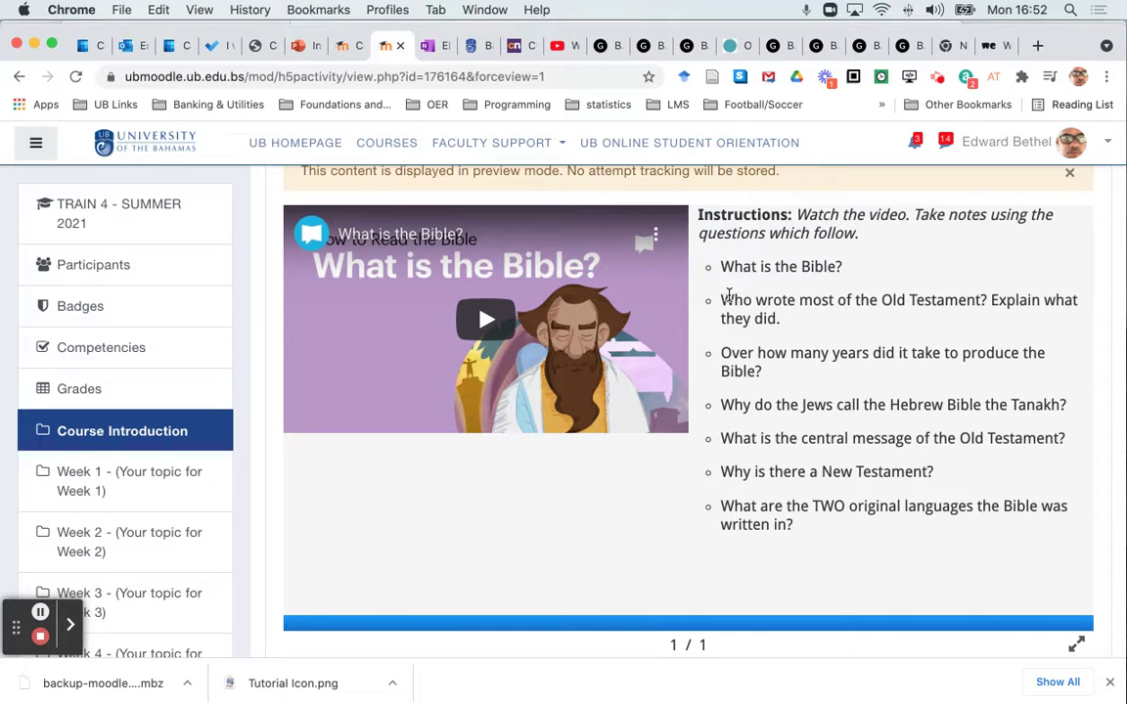
scroll(729, 294, "up", 2)
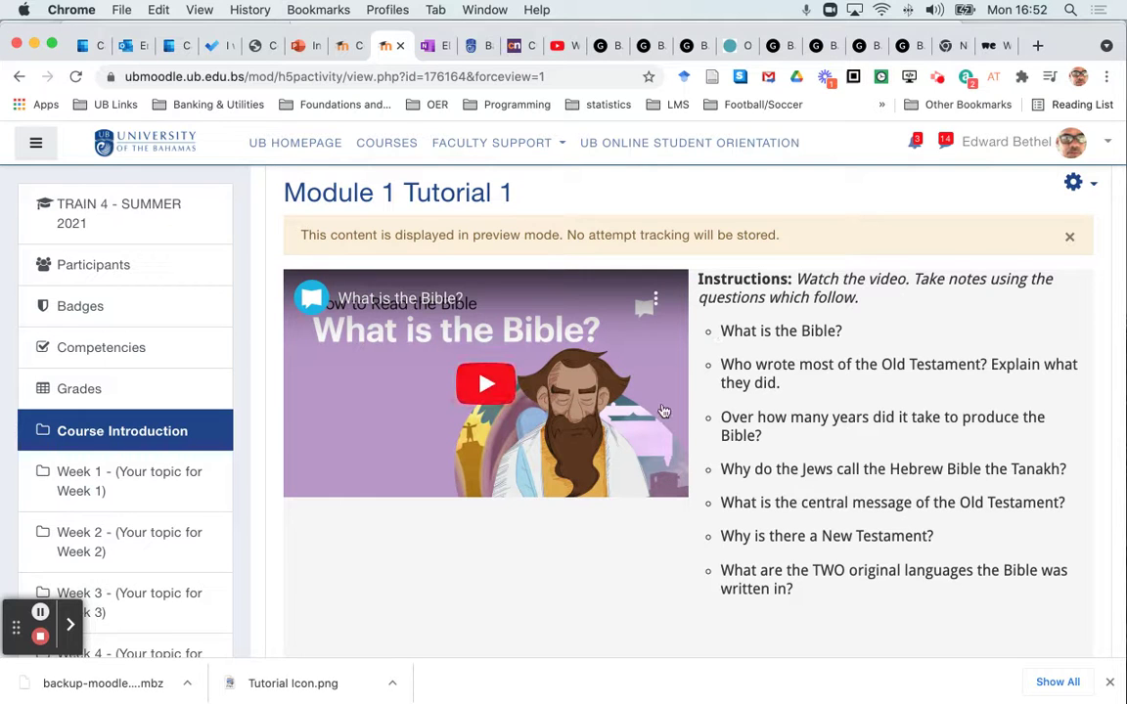
scroll(663, 410, "down", 4)
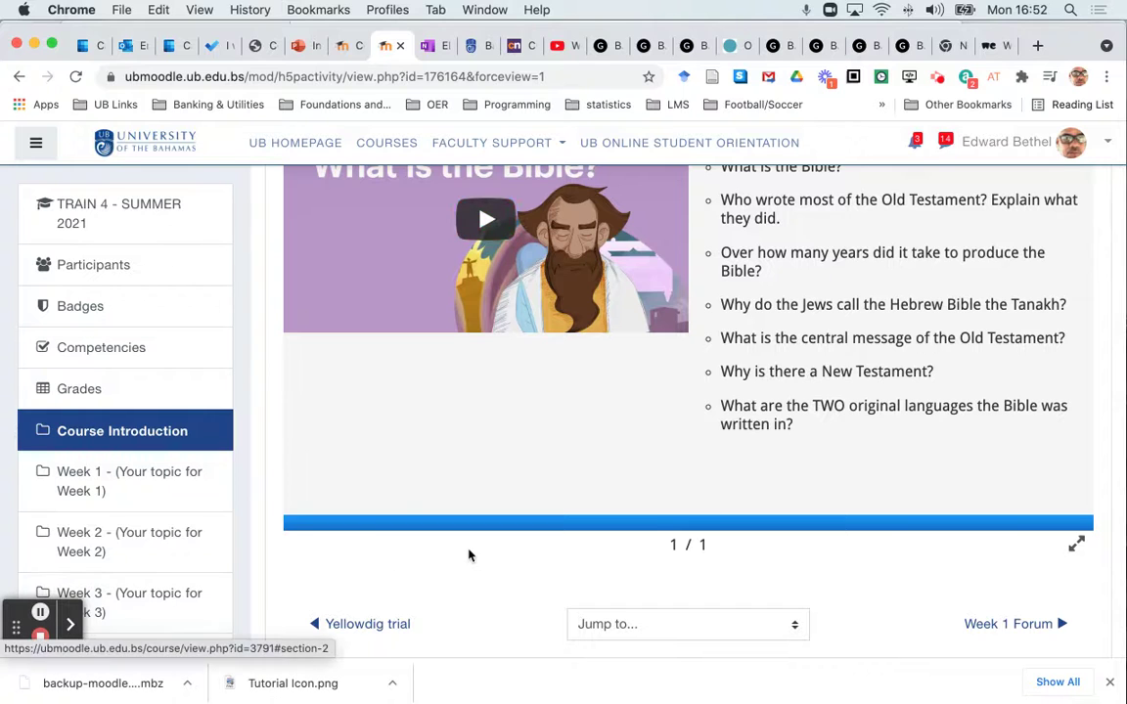
scroll(619, 459, "up", 7)
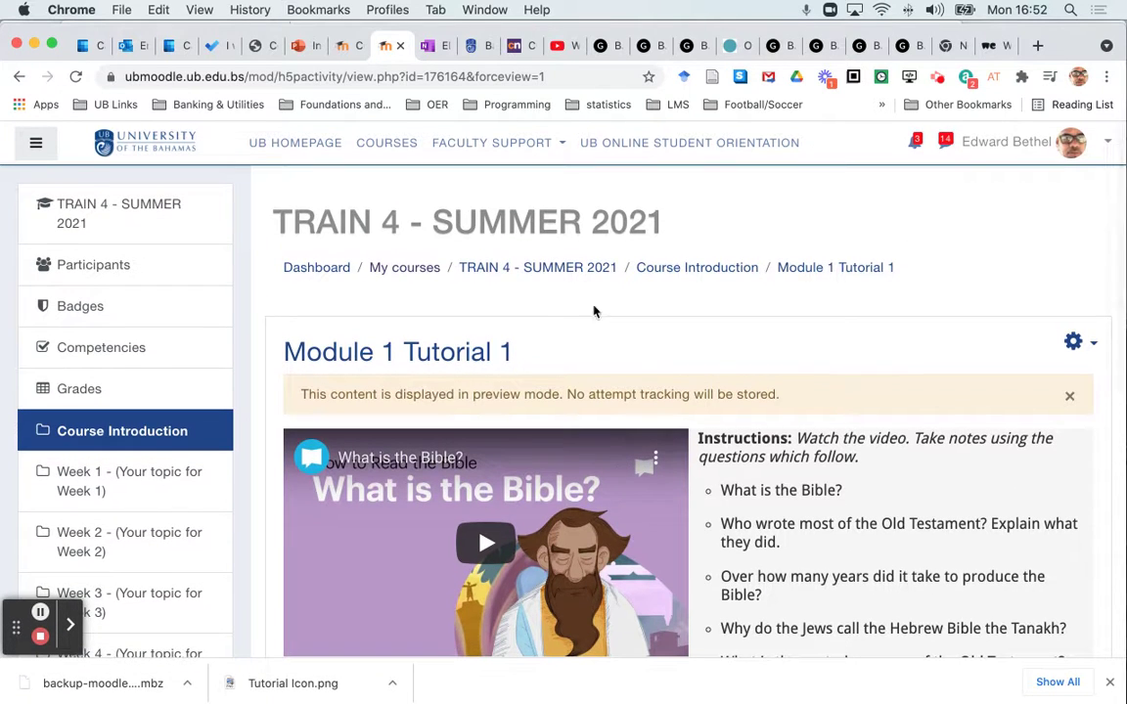
left_click(571, 269)
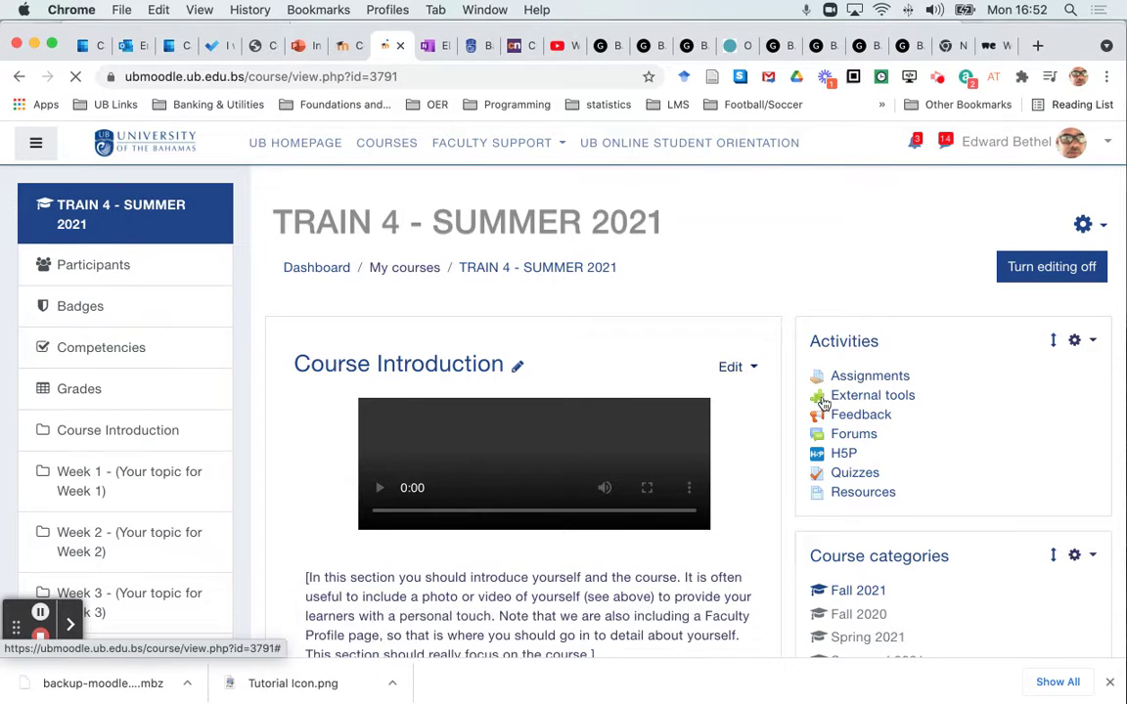
- Start adding another H5P activity to the Course Introduction section
scroll(782, 389, "down", 10)
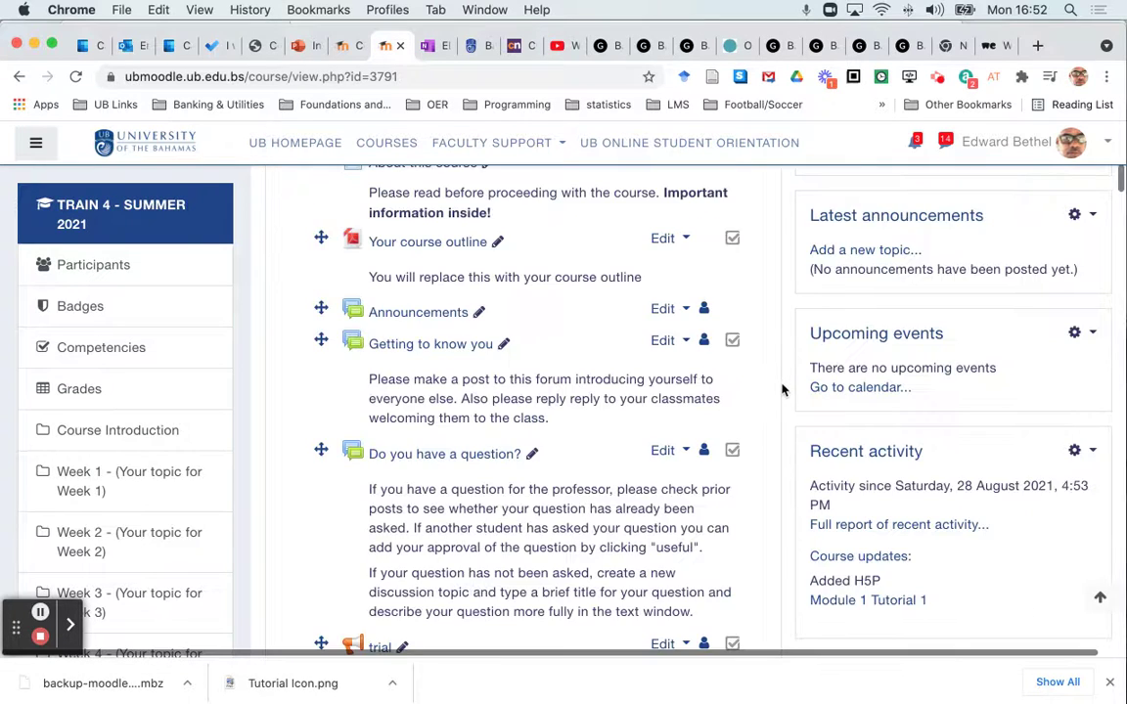
scroll(782, 389, "down", 5)
scroll(782, 389, "down", 2)
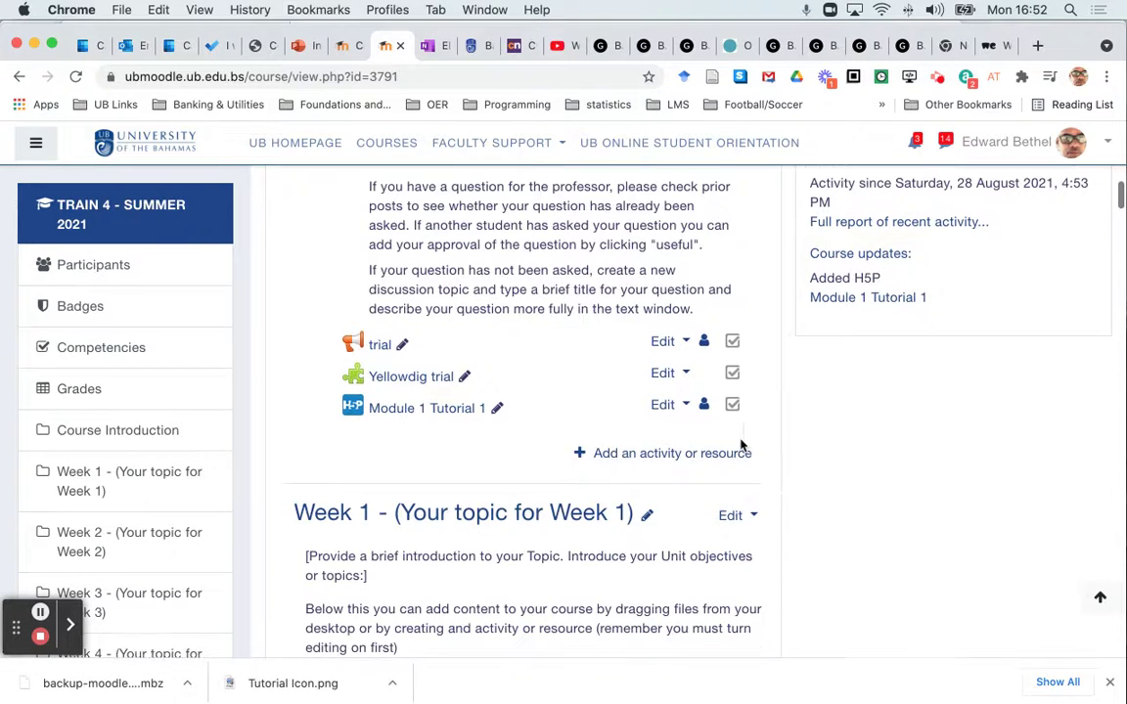
left_click(693, 461)
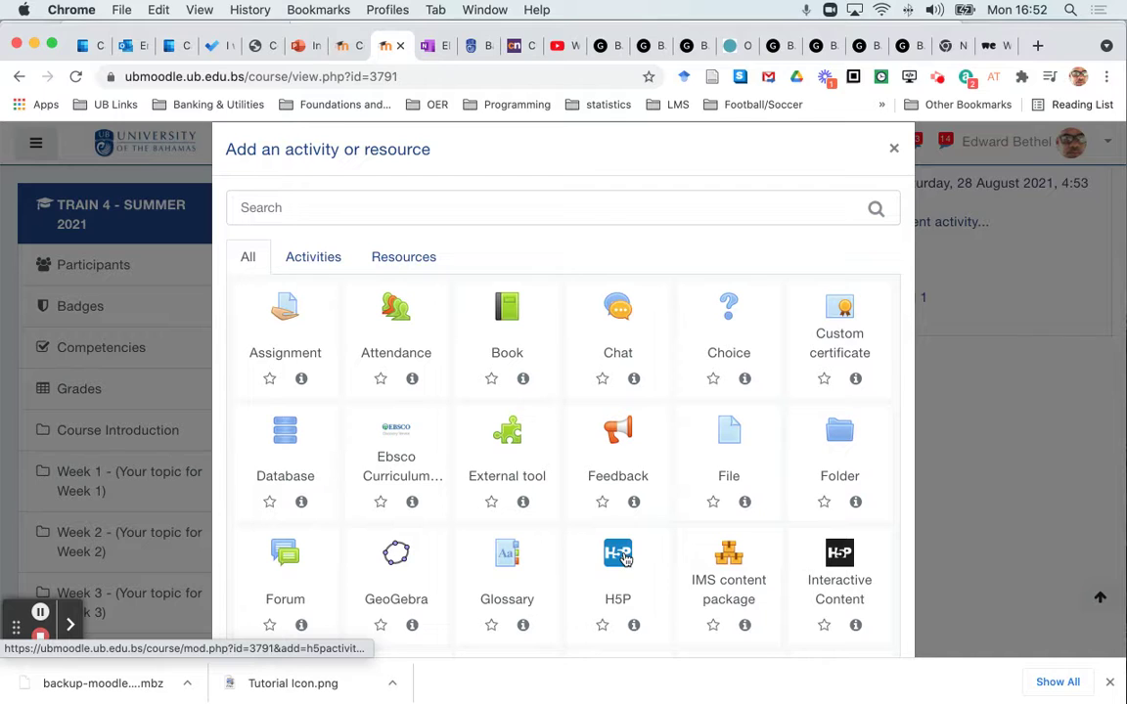
left_click(627, 557)
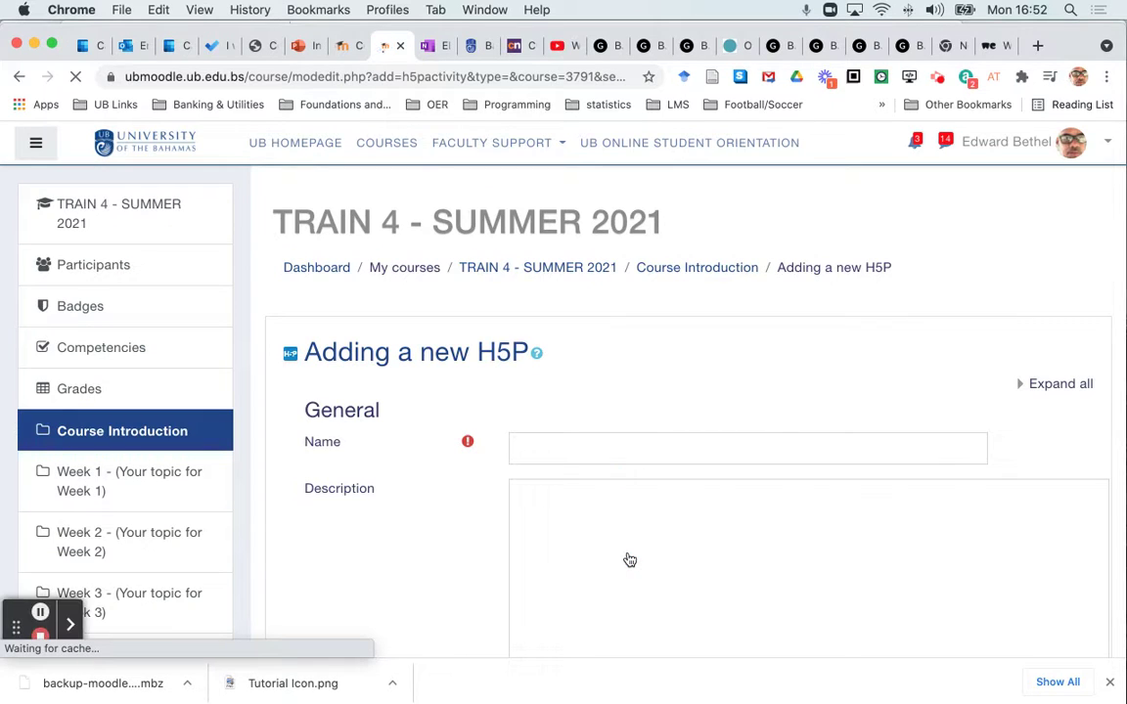
- Name the new H5P activity "Module 1 Tutorial 2"
left_click(595, 453)
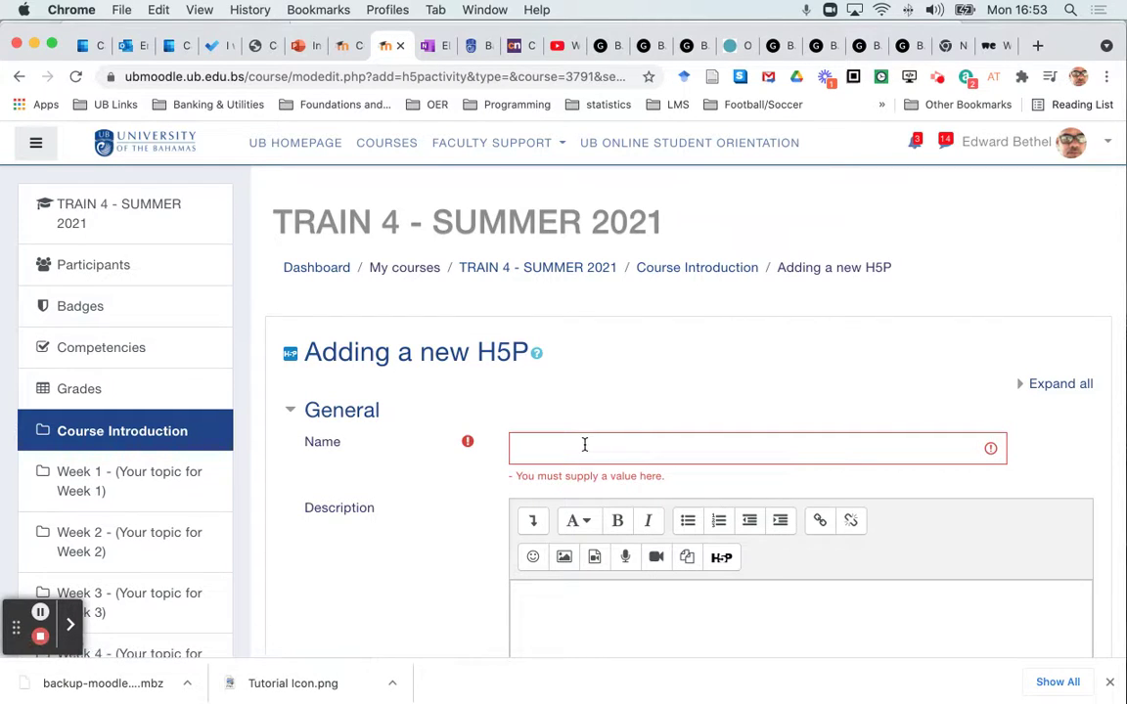
left_click(585, 445)
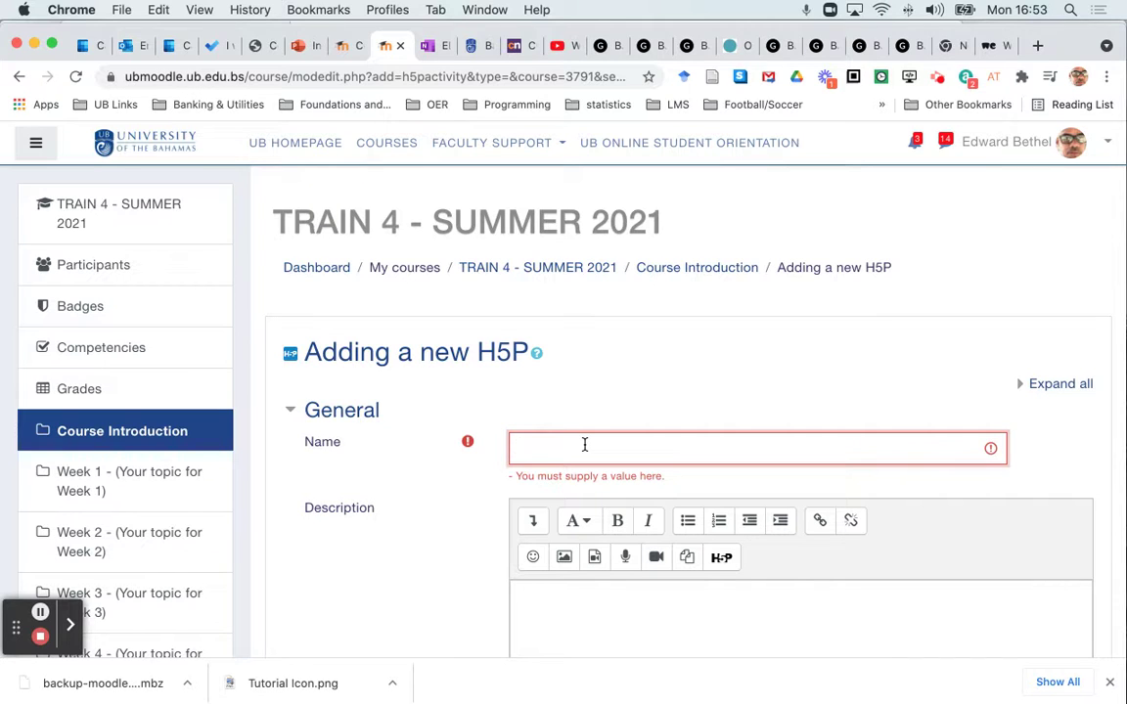
type("Module 1 Tutorial 2")
- Switch to Finder's Module 1 folder and add "m1 t2 how-to-read-the-bible-biblical-story-421.h5p" as the activity's package file
scroll(585, 445, "down", 10)
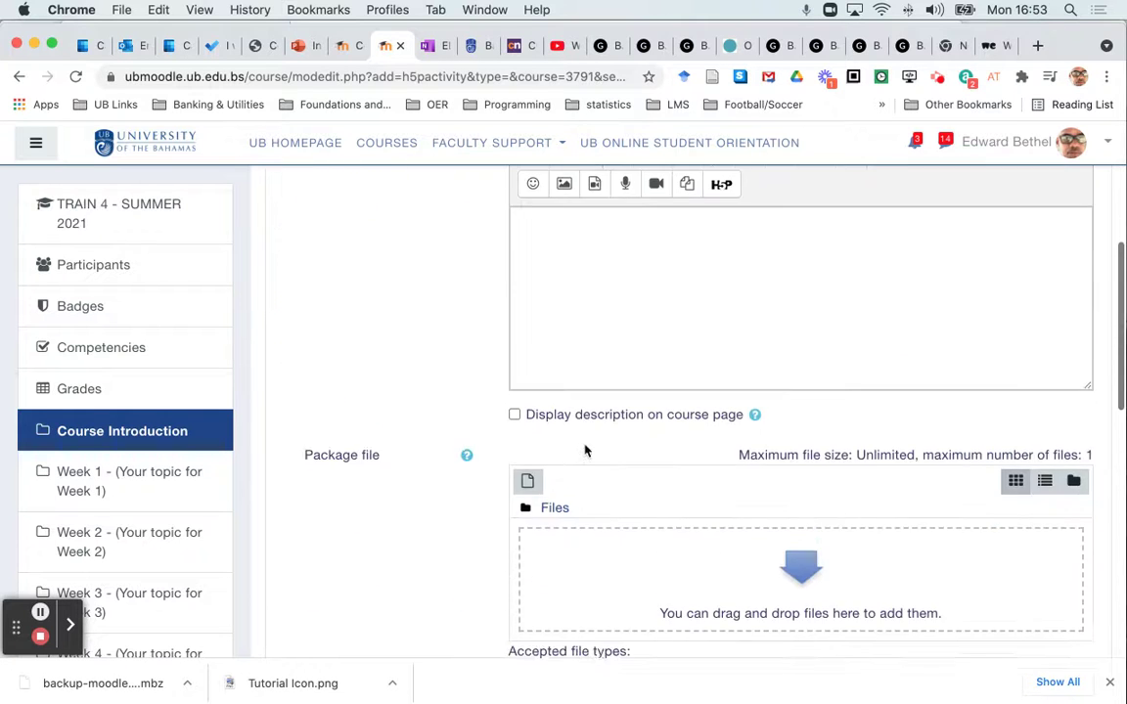
key("ctrl+Up")
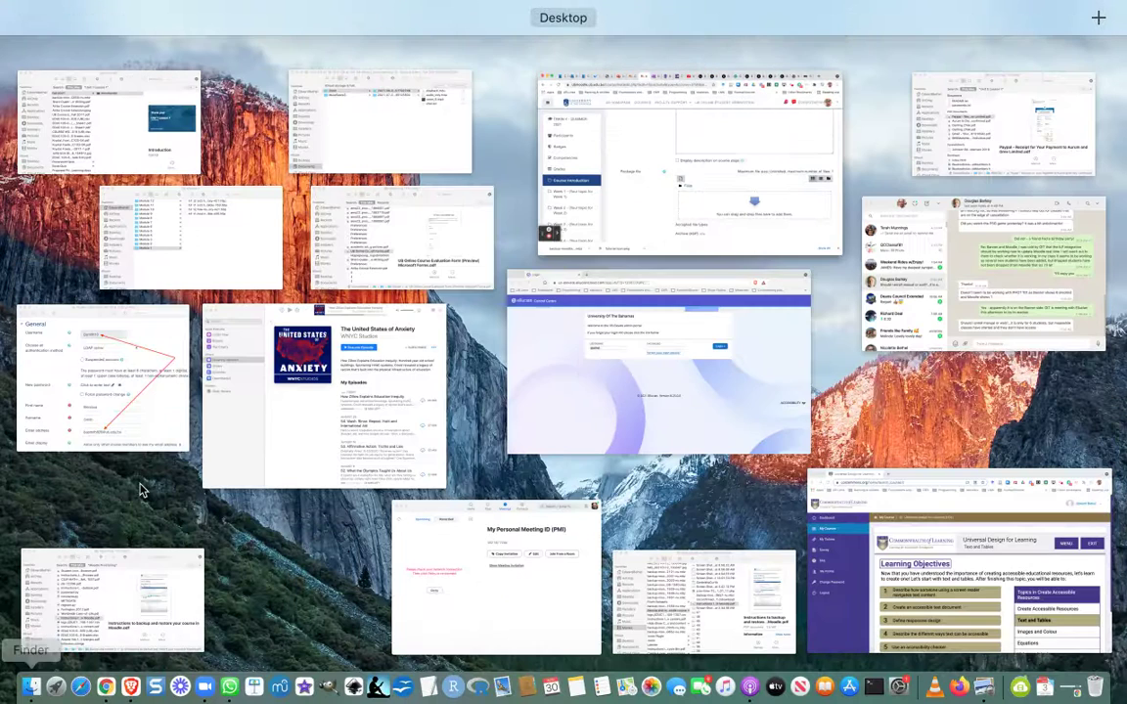
left_click(226, 255)
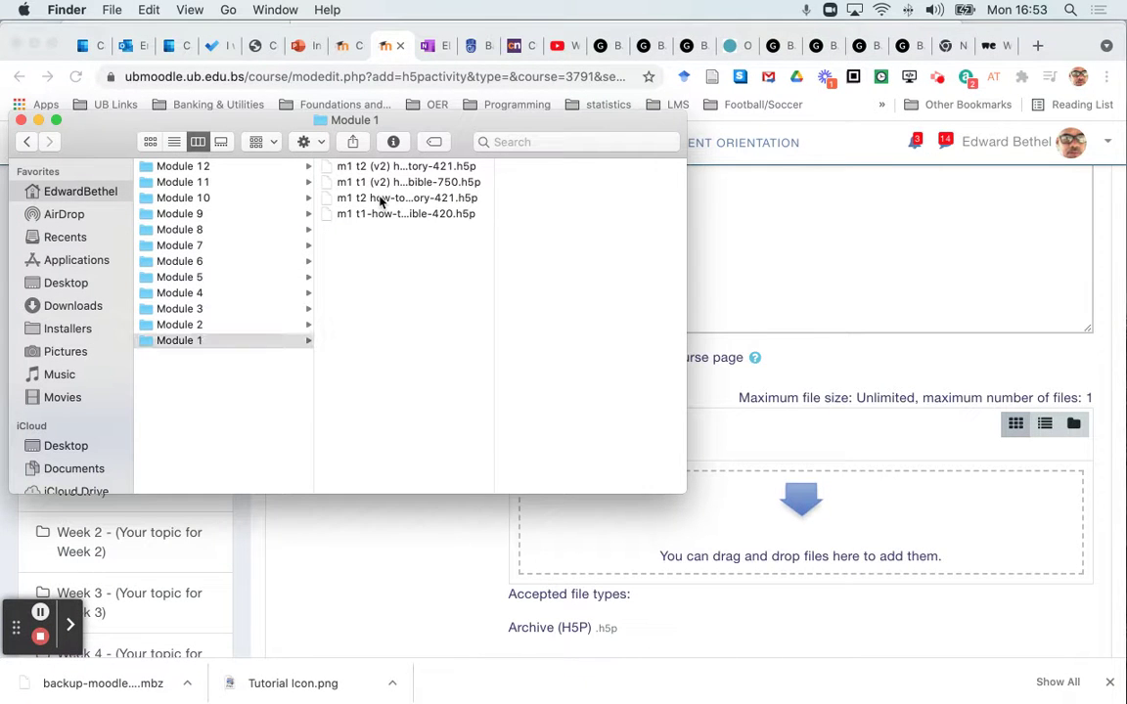
left_click_drag(381, 200, 835, 553)
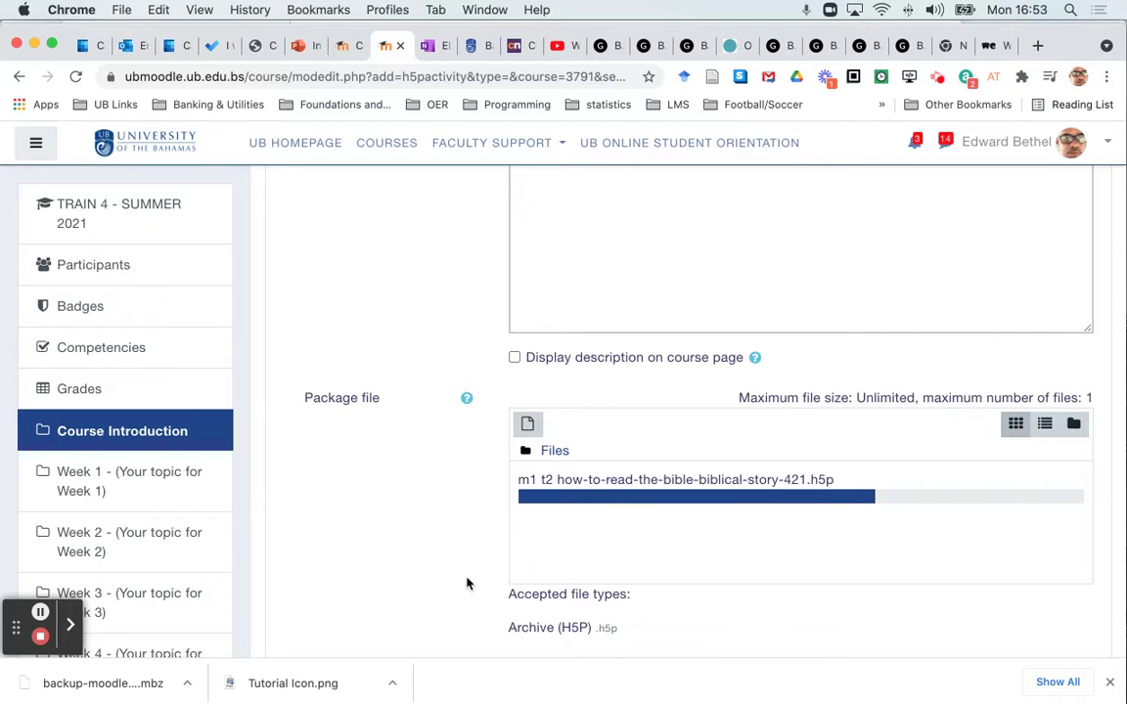
- Expand the H5P options and grade settings and set the activity's grade type to None
scroll(466, 584, "down", 5)
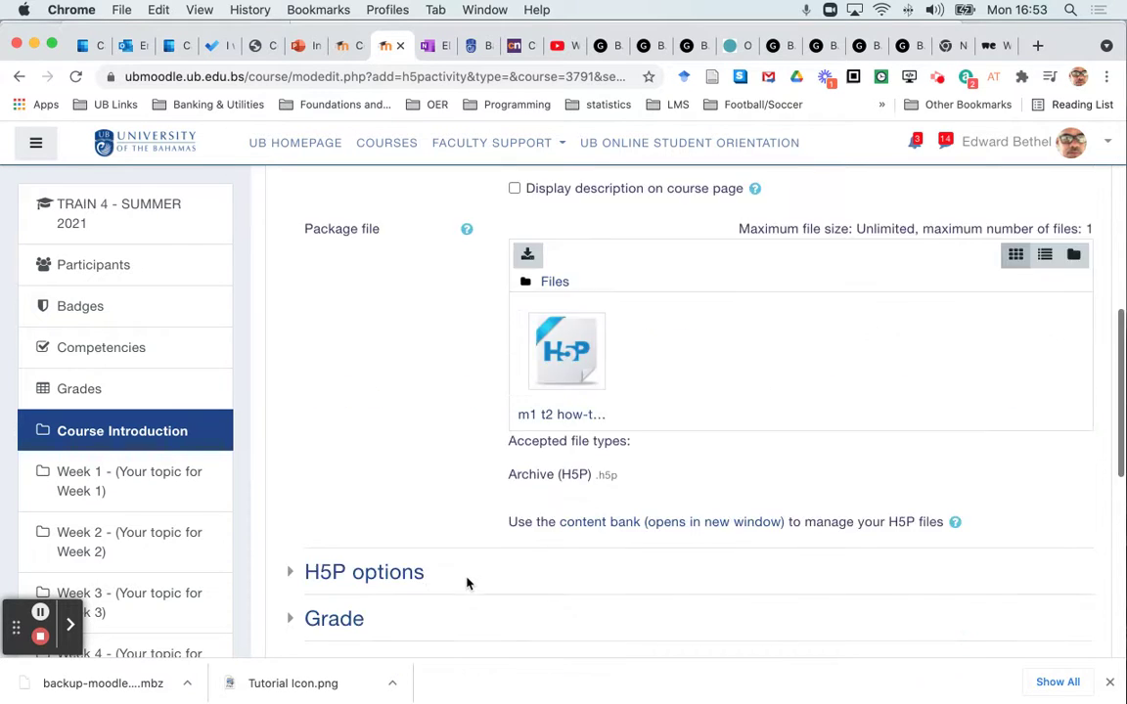
left_click(357, 374)
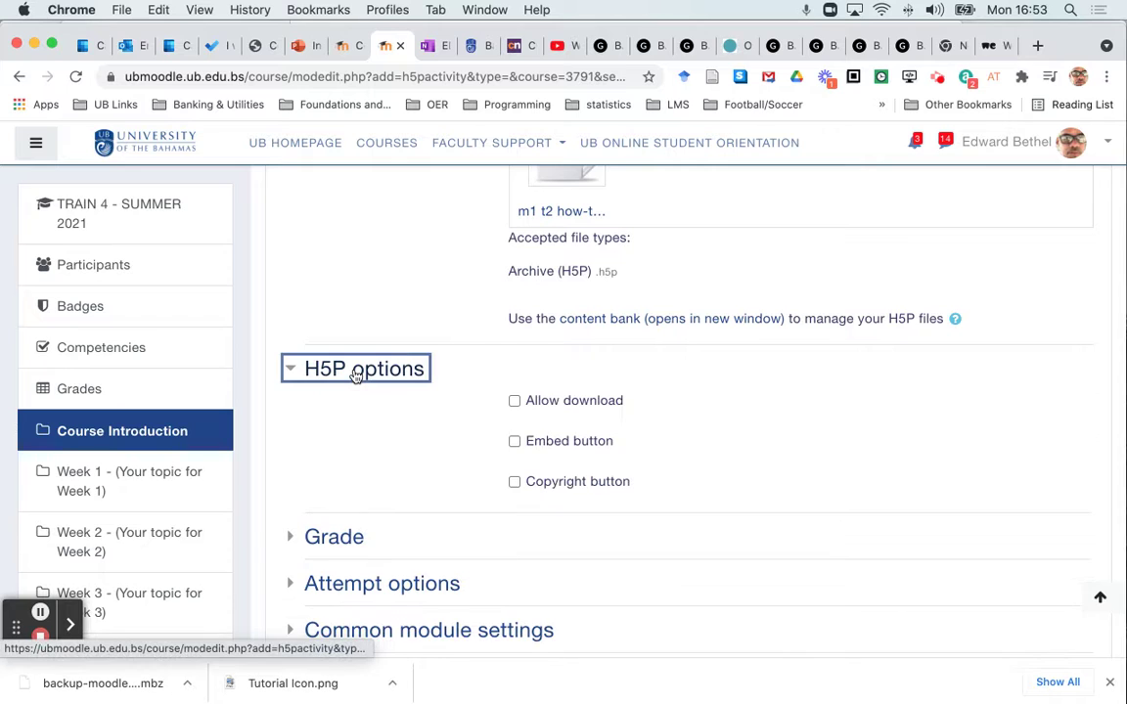
left_click(350, 541)
scroll(594, 549, "down", 4)
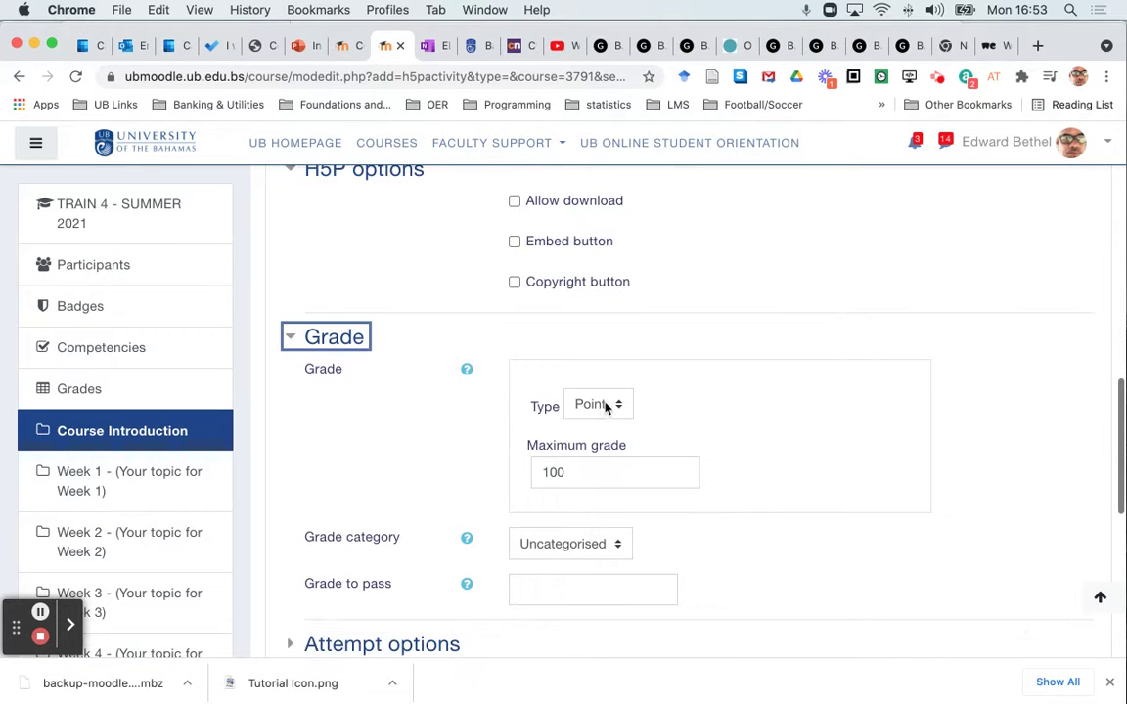
left_click(607, 406)
left_click(602, 373)
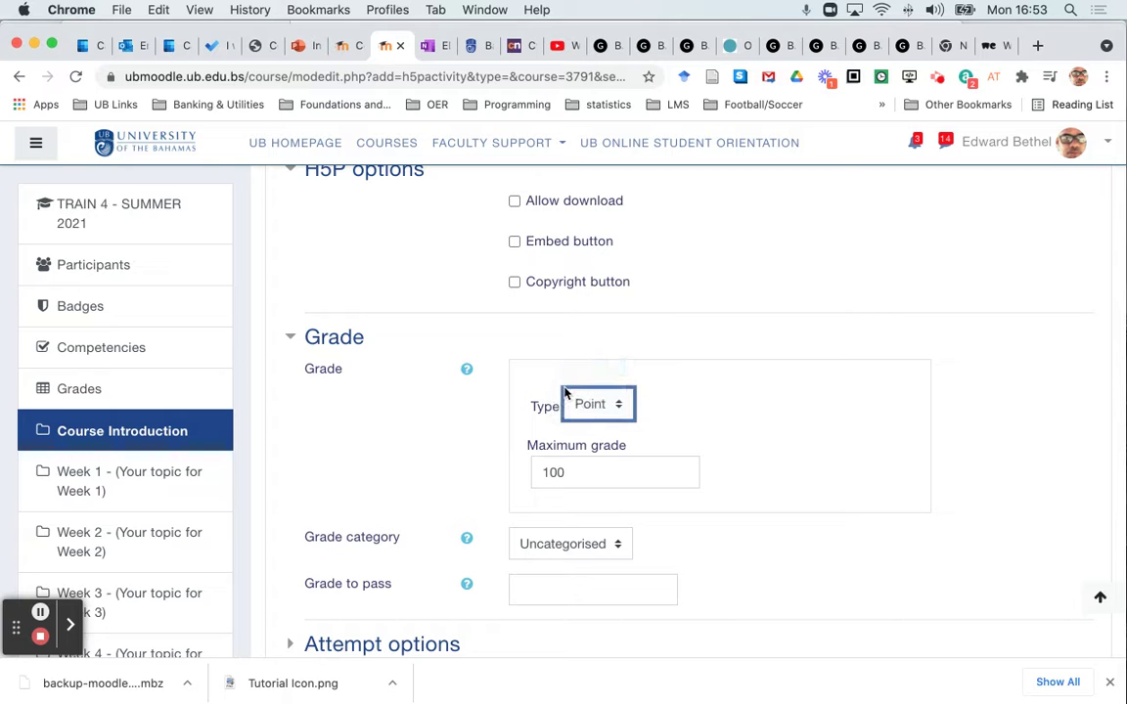
- Turn off attempt tracking for the activity by setting Enable attempt tracking to No
scroll(445, 419, "down", 2)
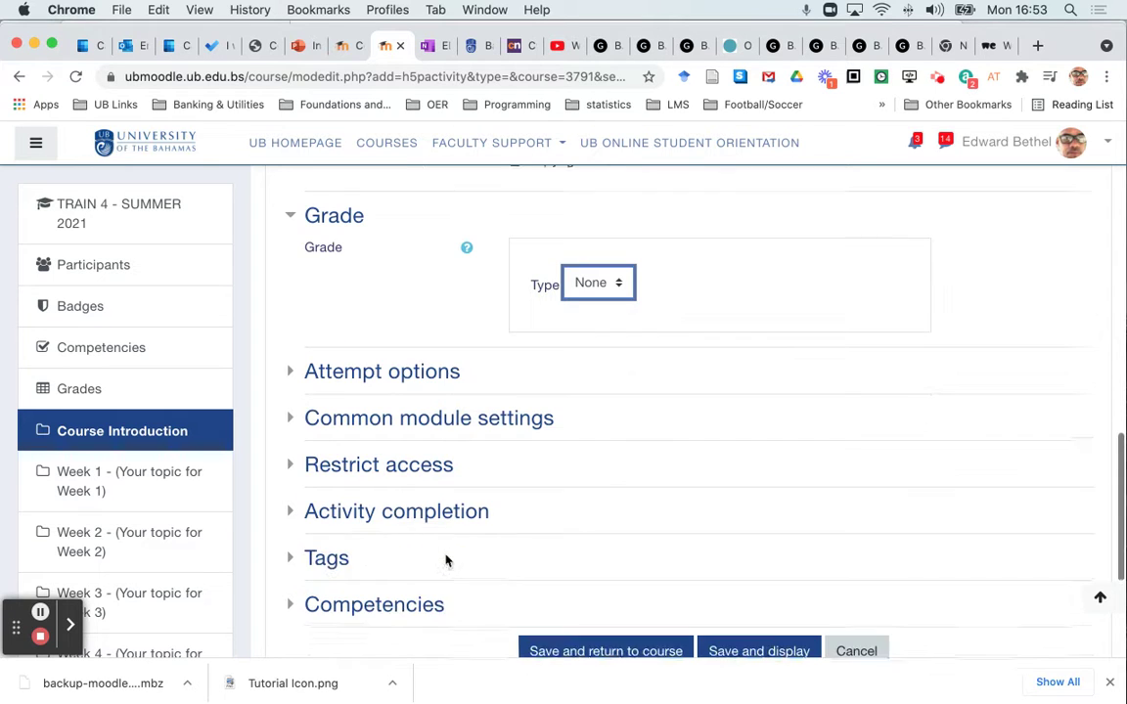
left_click(415, 372)
left_click(547, 478)
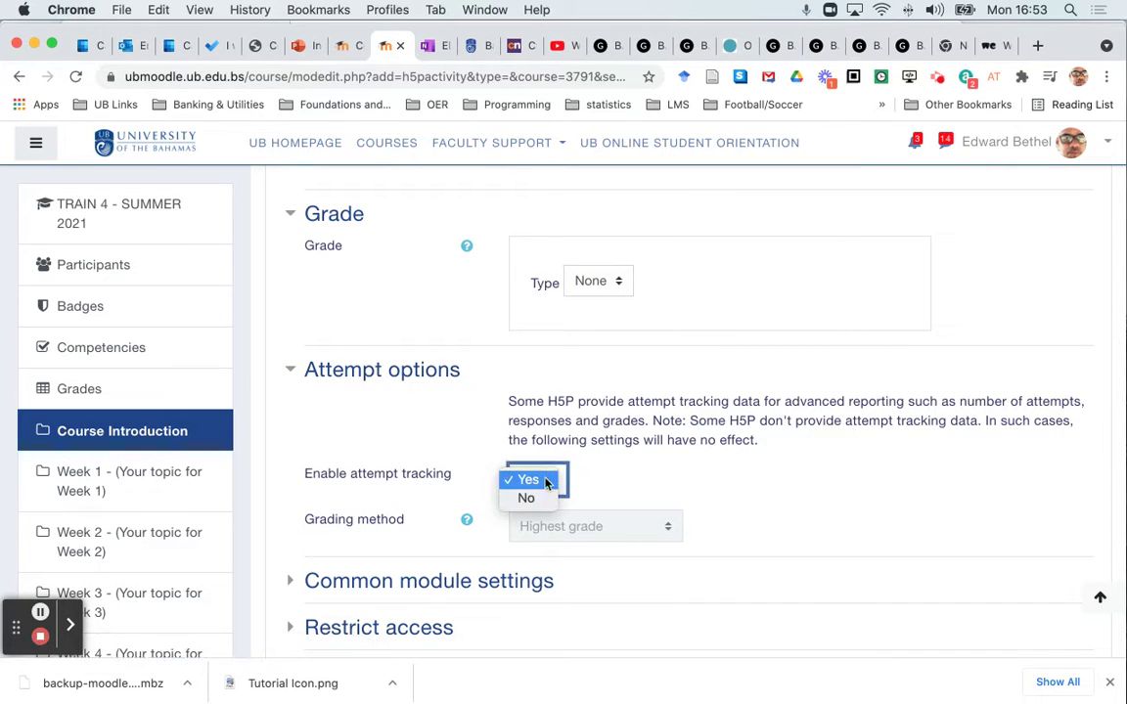
left_click(534, 498)
- Save the H5P activity, return to the course, and locate the tutorial activities in the Course Introduction section
scroll(797, 511, "down", 5)
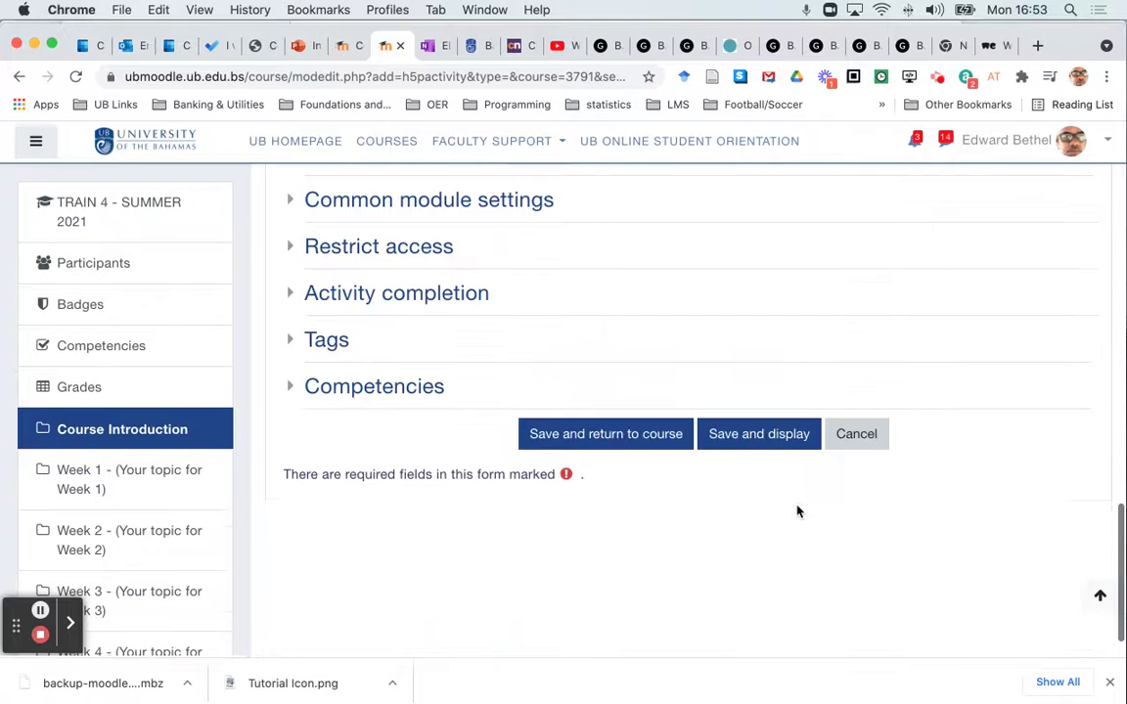
left_click(617, 440)
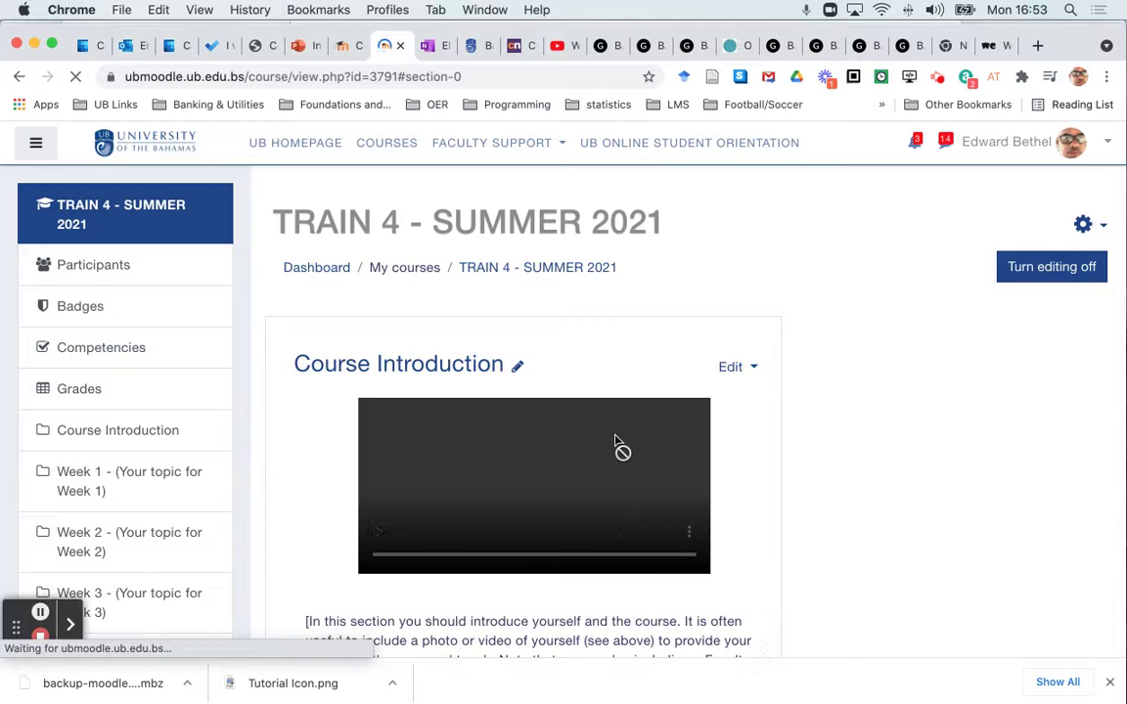
scroll(780, 463, "down", 4)
scroll(780, 462, "down", 10)
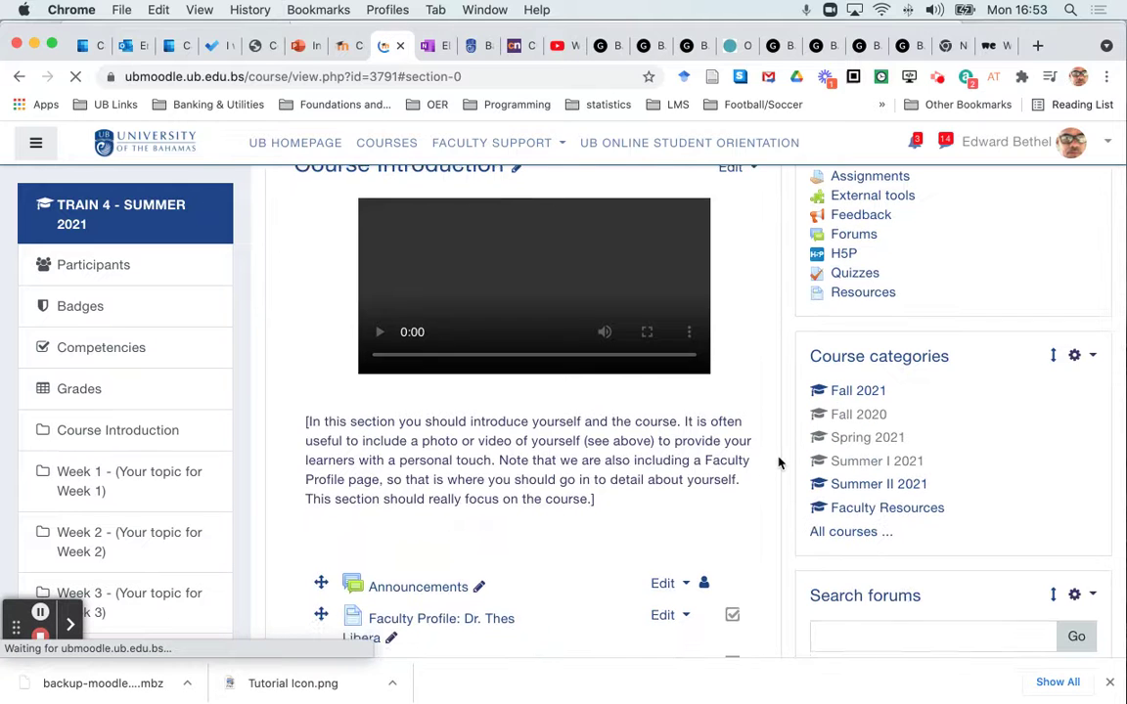
scroll(779, 463, "down", 8)
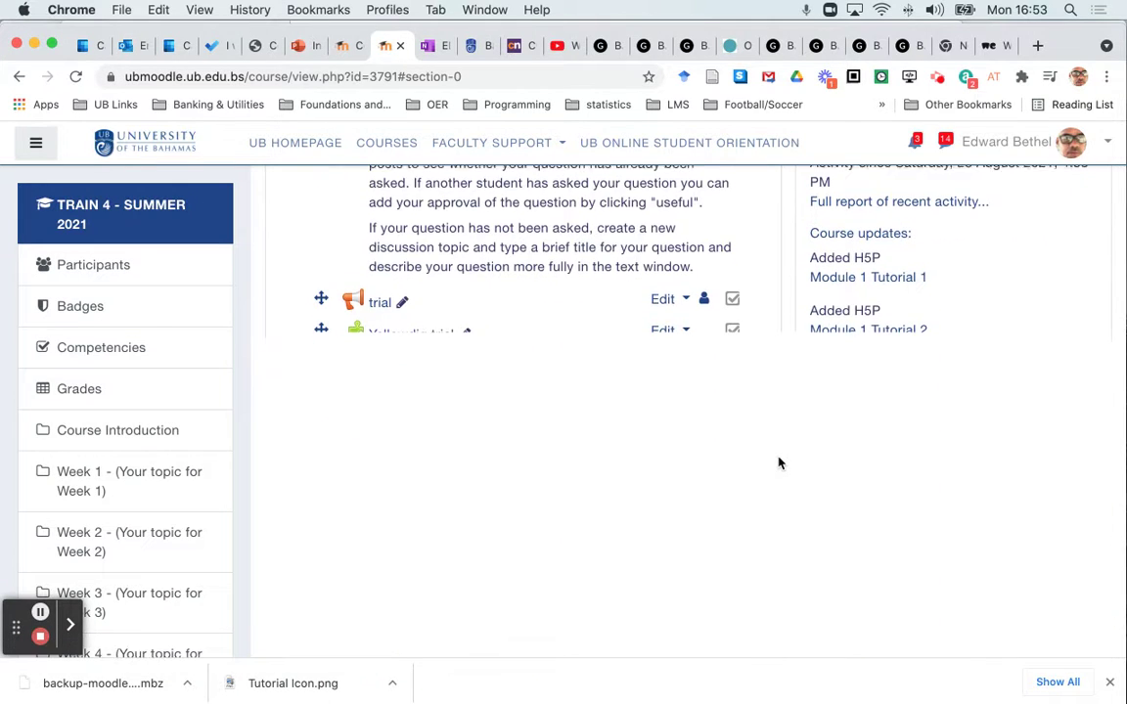
scroll(779, 463, "up", 2)
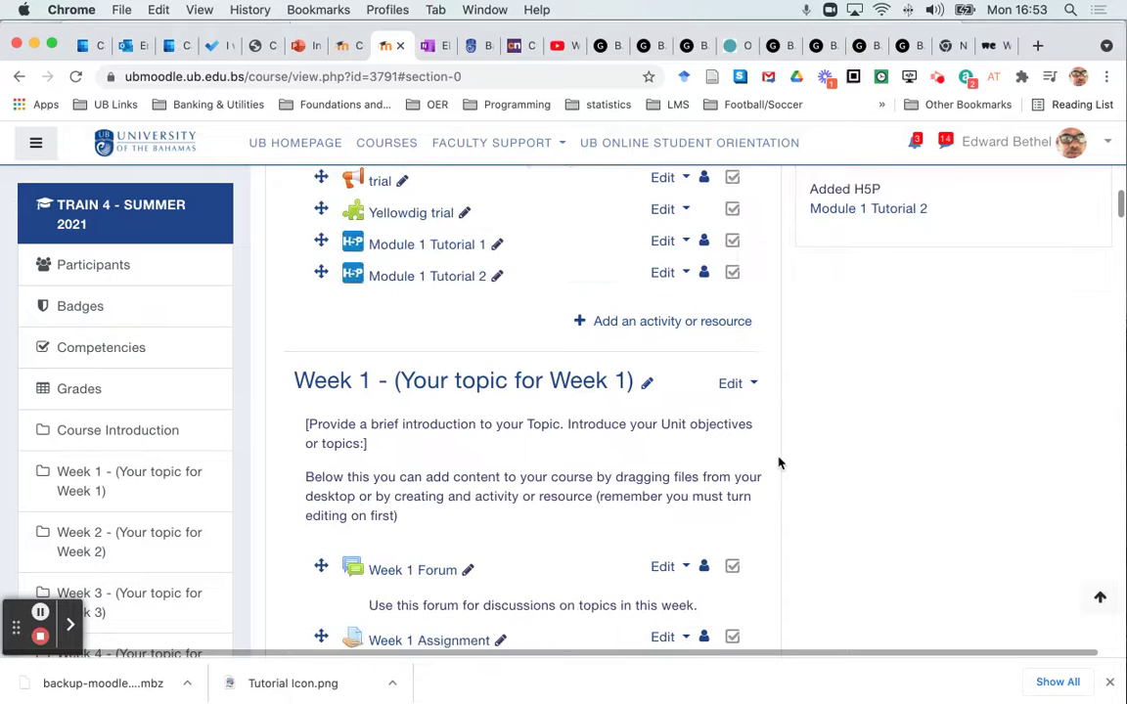